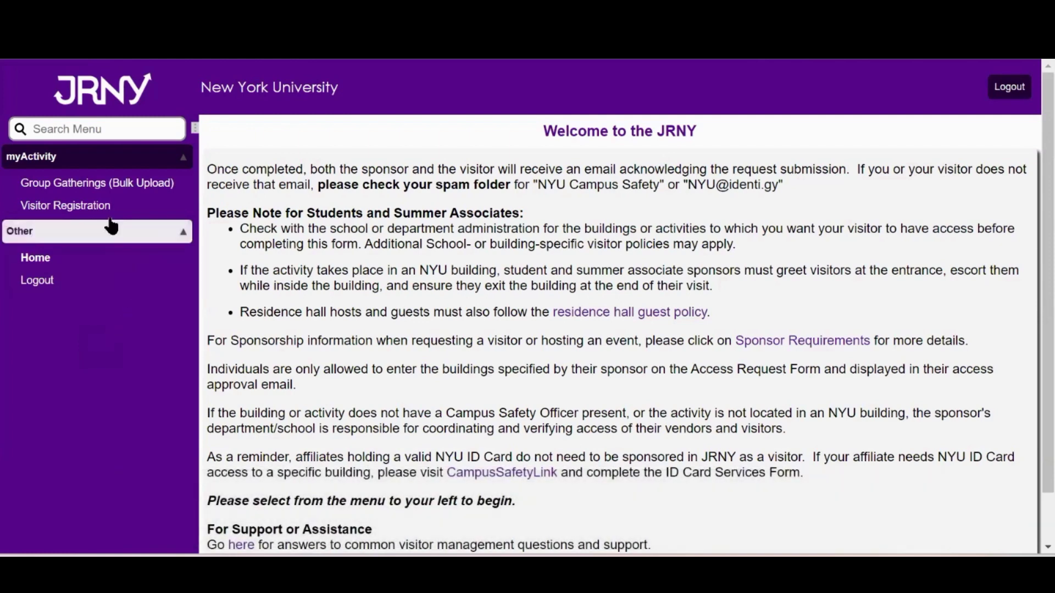
# Open Visitor Registration from the myActivity menu and scroll through the in-progress and expected visits
pyautogui.click(98, 207)
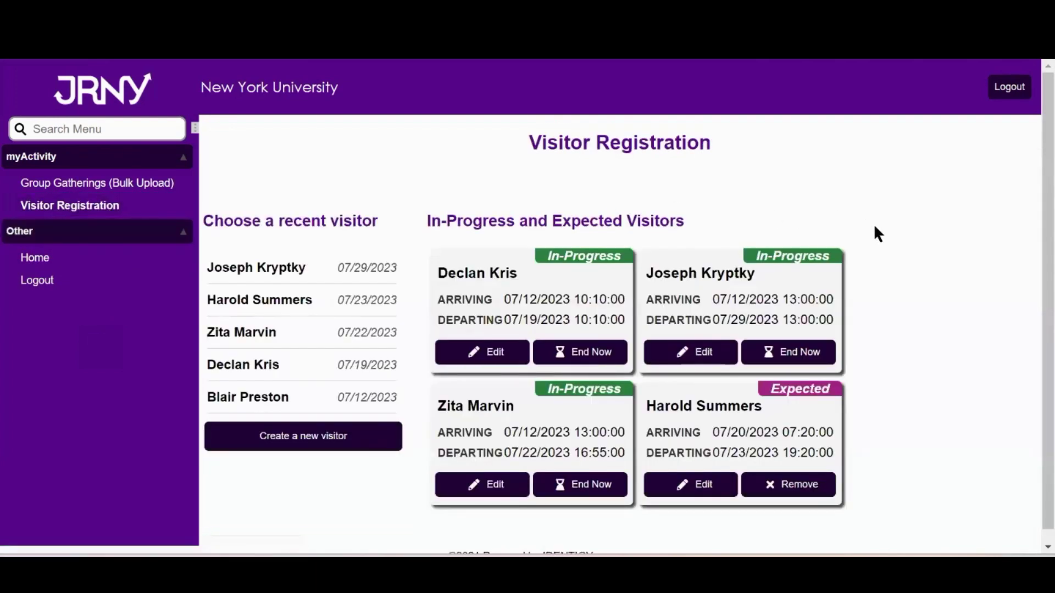
pyautogui.scroll(-1, 891, 218)
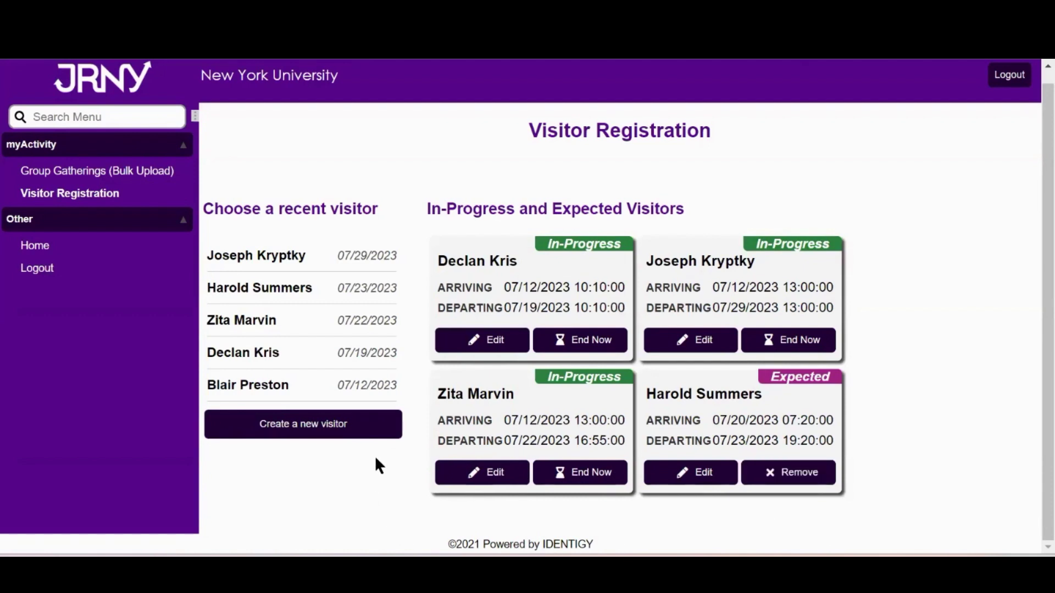
# Edit the visit ending 07/22/2023, keeping its visitor type as Vendor
pyautogui.click(491, 476)
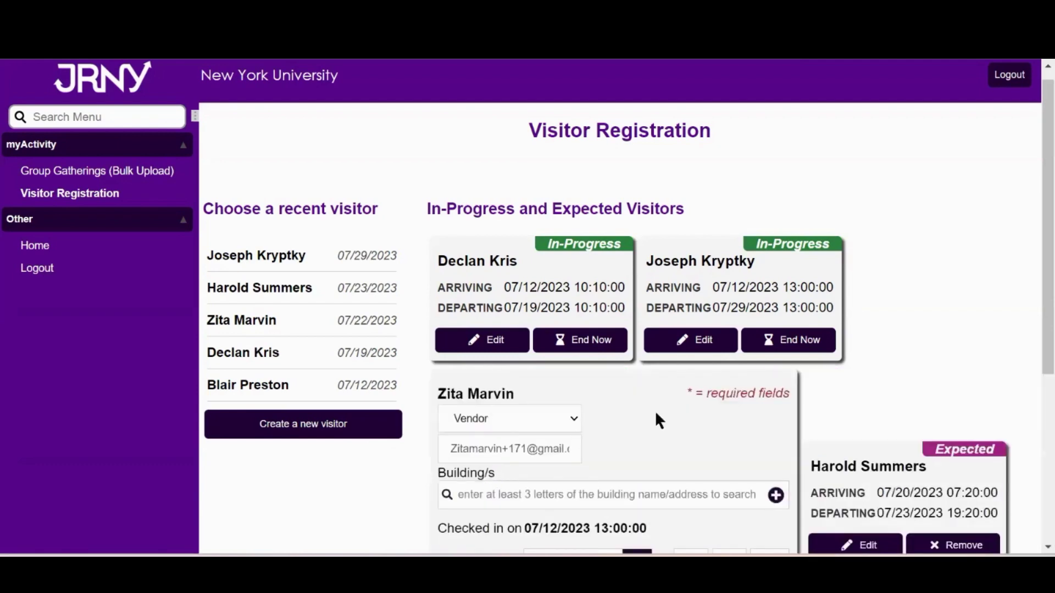
pyautogui.scroll(-5, 869, 308)
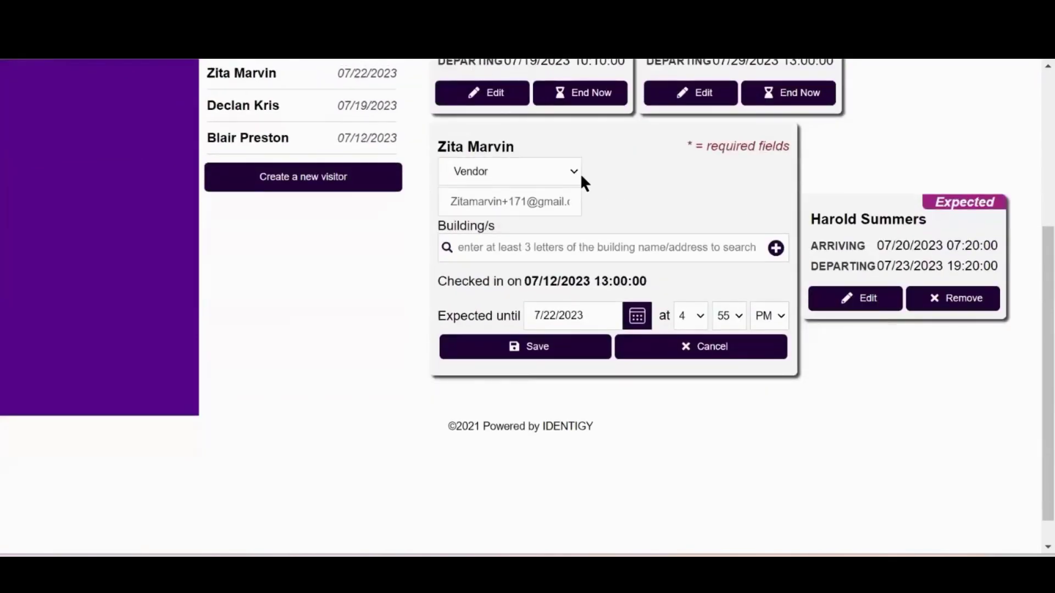
pyautogui.click(573, 174)
pyautogui.click(572, 176)
pyautogui.click(513, 200)
pyautogui.moveTo(477, 201); pyautogui.dragTo(512, 201)
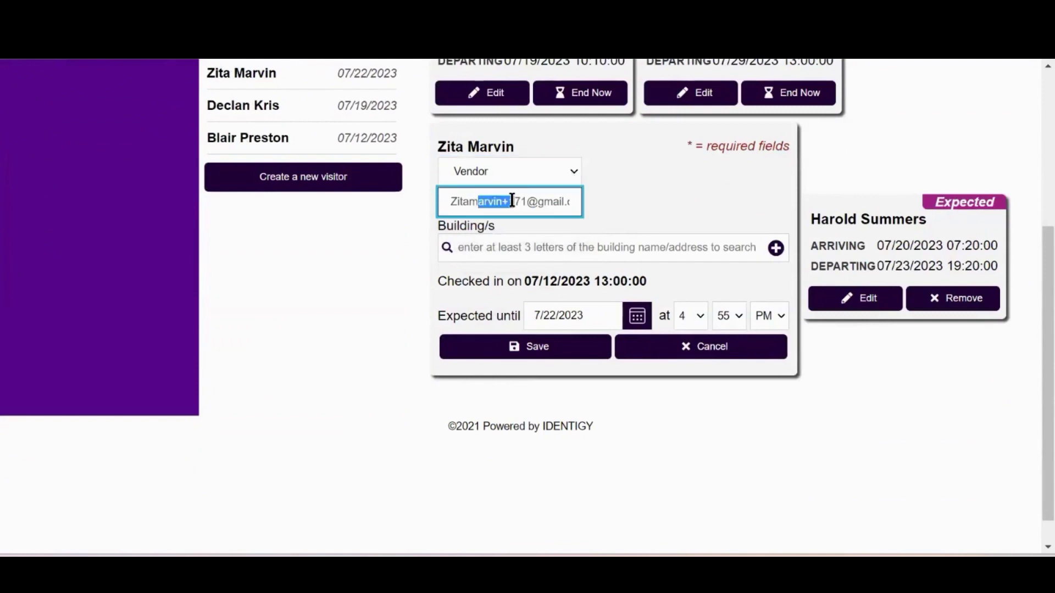
# Set the building to Kimmel Center, discarding a trial Bobst Library row, and expected-until to 7/23/2023
pyautogui.click(685, 251)
pyautogui.write('Kimme')
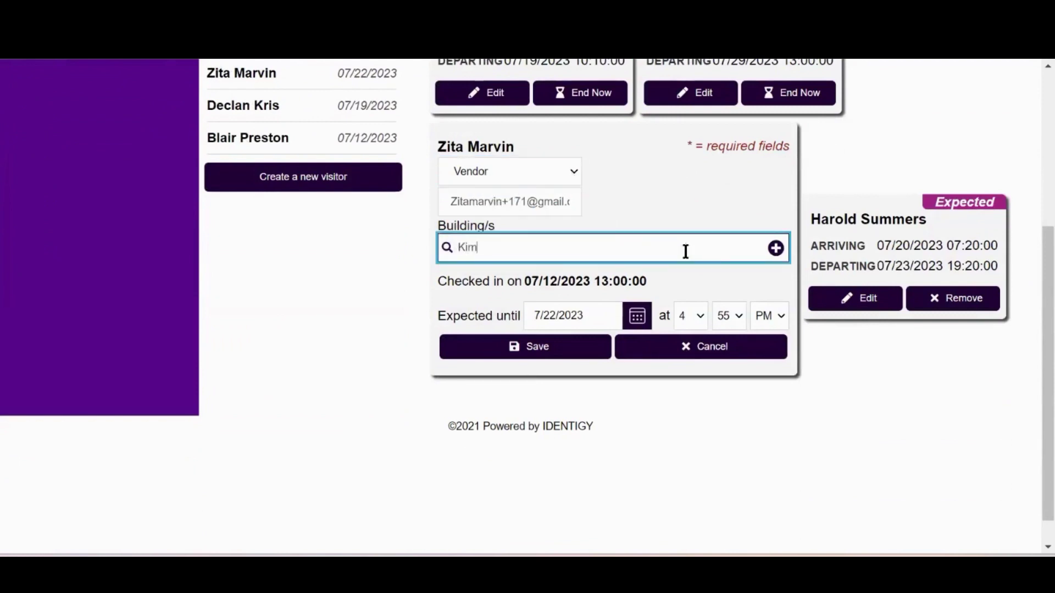
pyautogui.click(611, 282)
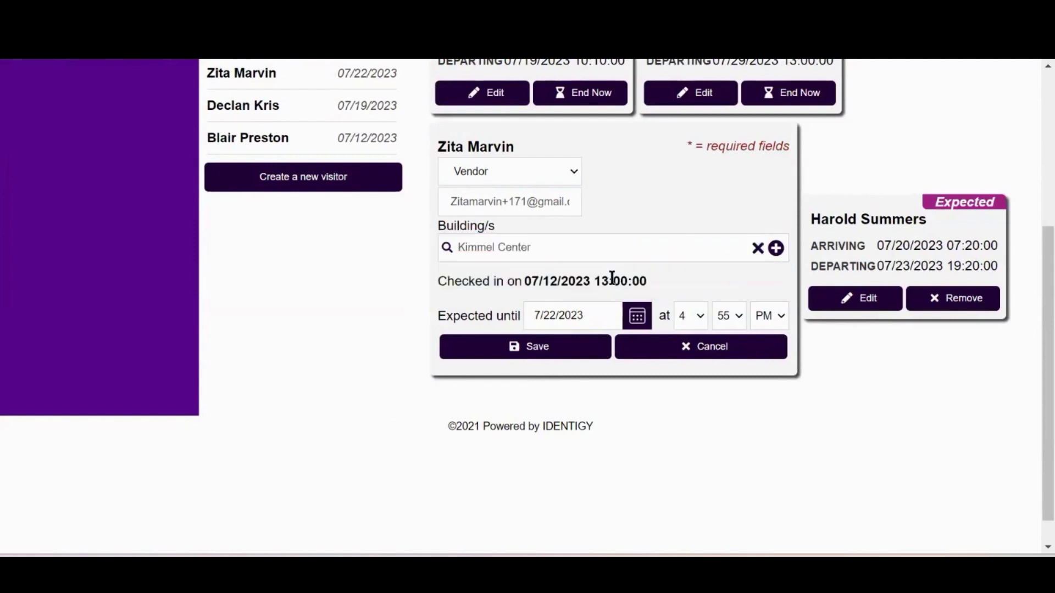
pyautogui.click(775, 248)
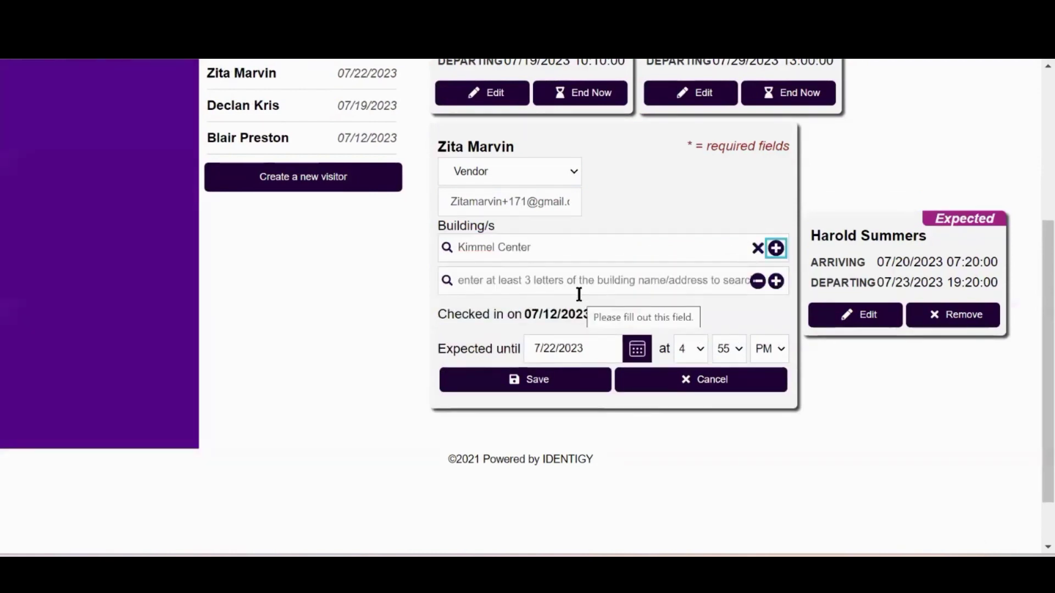
pyautogui.click(540, 279)
pyautogui.write('Bobst')
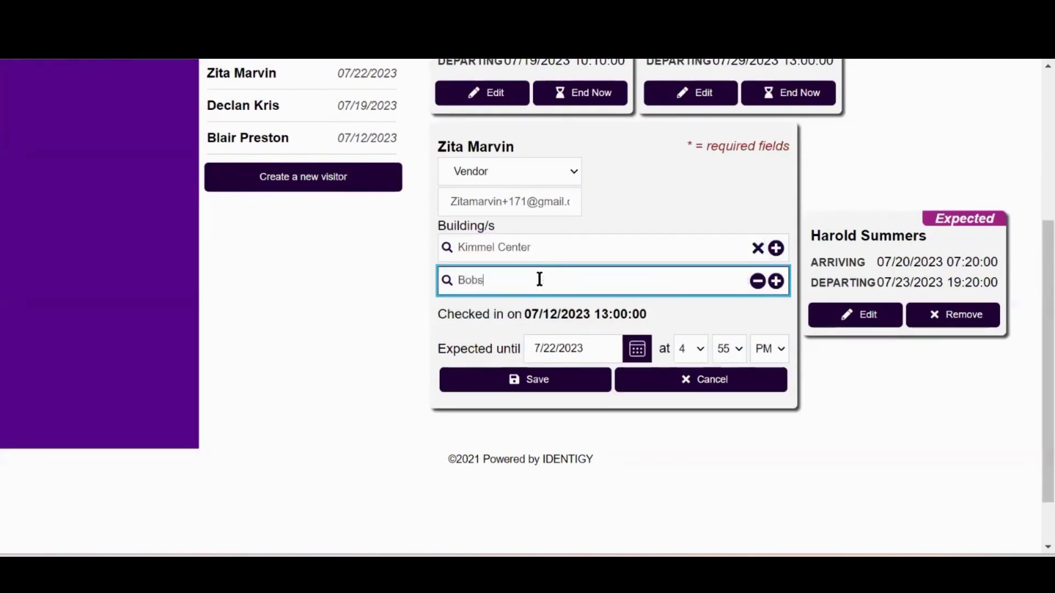
pyautogui.click(581, 306)
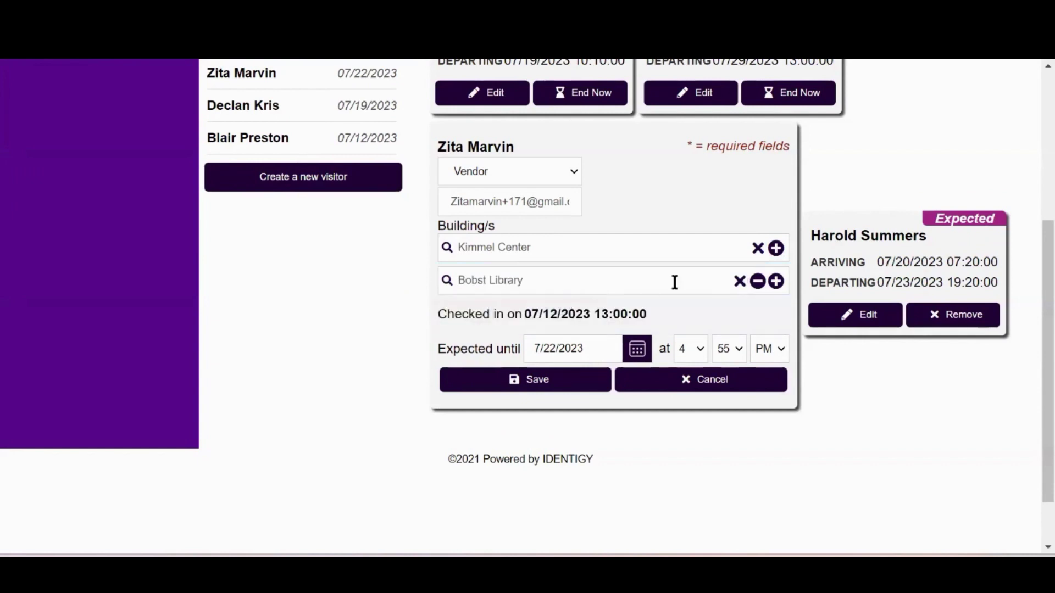
pyautogui.click(758, 281)
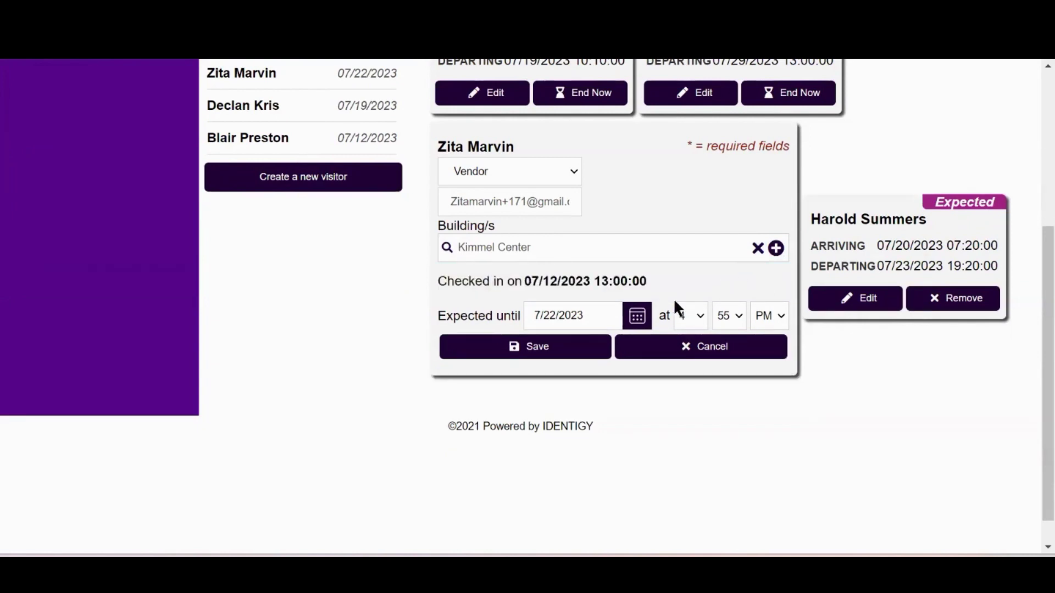
pyautogui.click(634, 319)
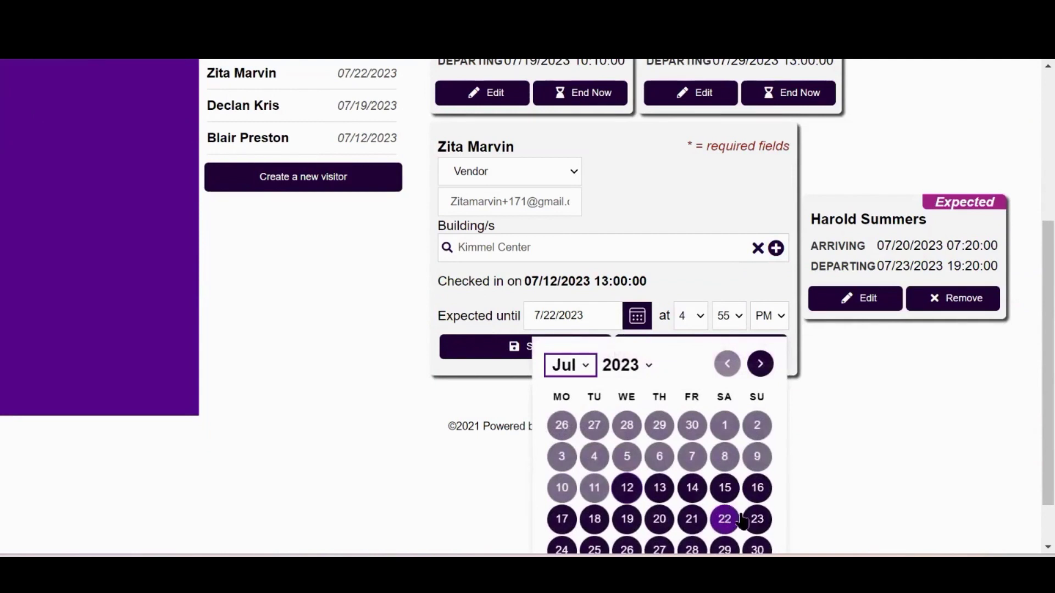
pyautogui.click(757, 520)
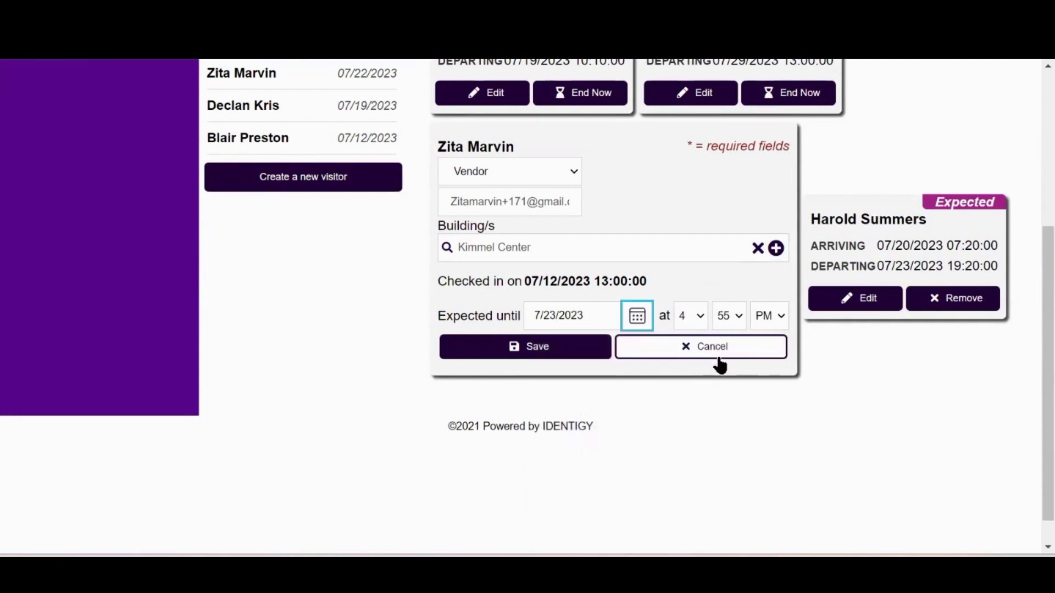
# Save the 07/23/2023 departure, then End Now on the visit departing 07/29/2023, confirming with OK
pyautogui.click(547, 349)
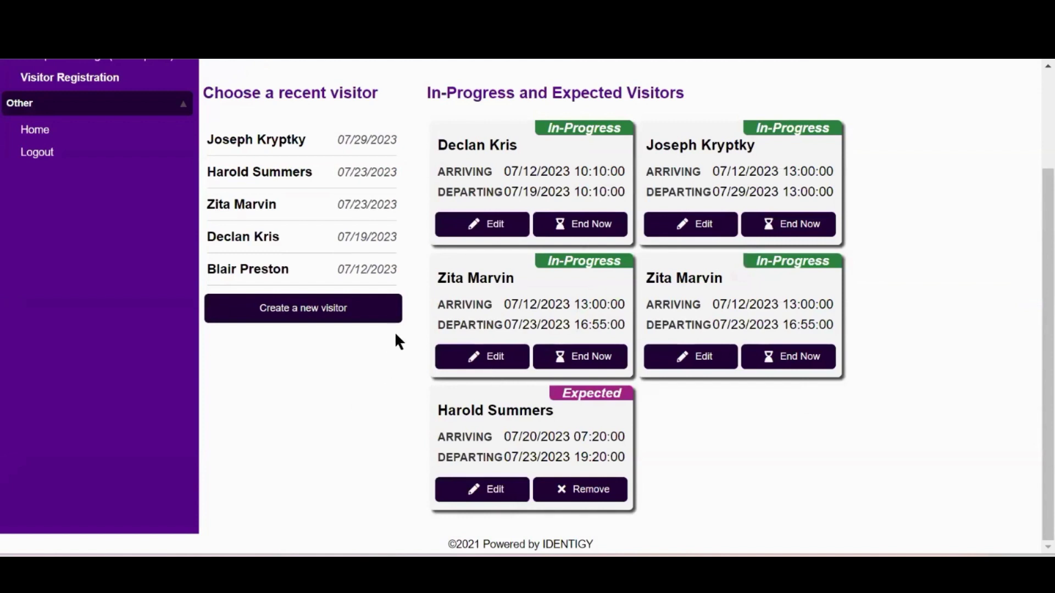
pyautogui.click(797, 225)
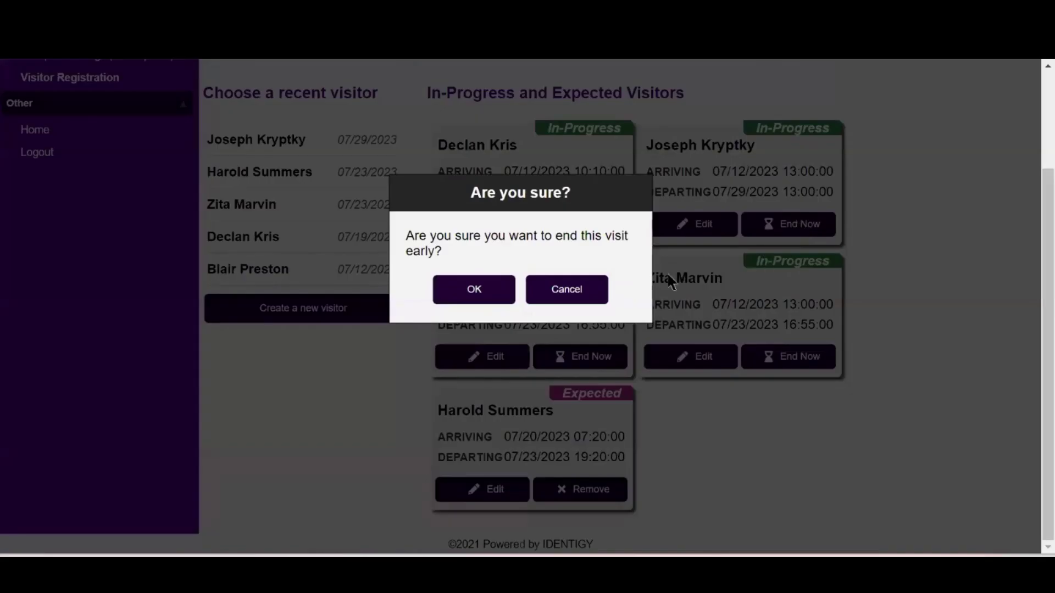
pyautogui.click(474, 292)
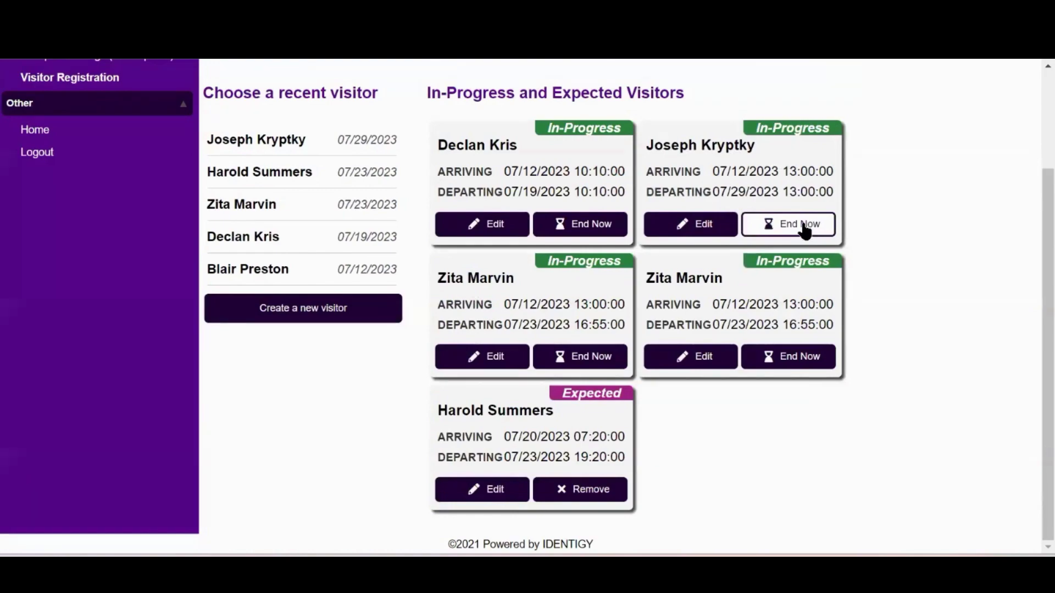
pyautogui.click(802, 224)
pyautogui.click(477, 288)
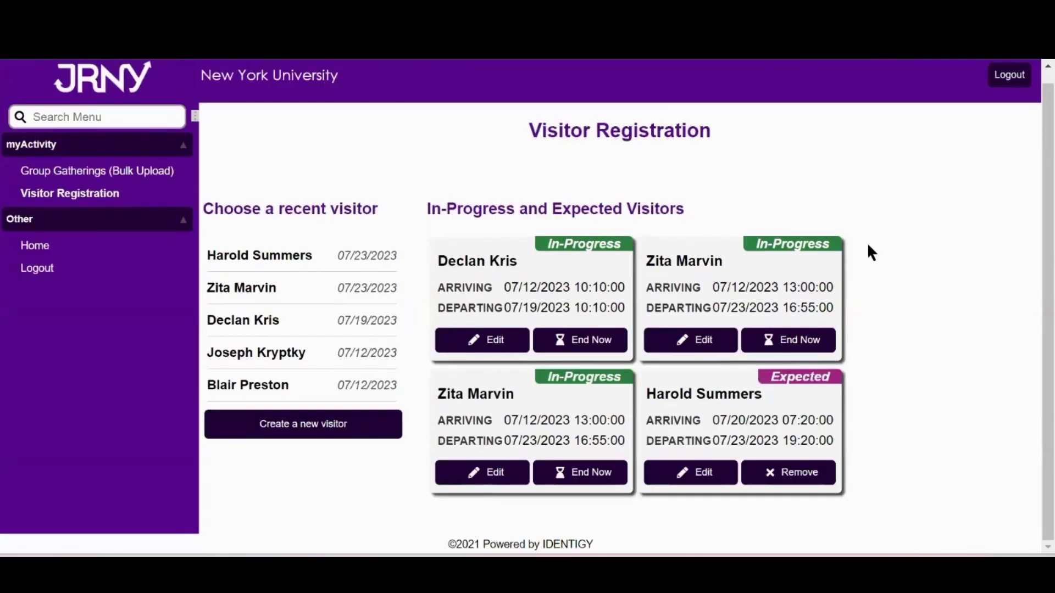
# Remove the expected visitor arriving 07/20/2023 and confirm with OK
pyautogui.click(793, 469)
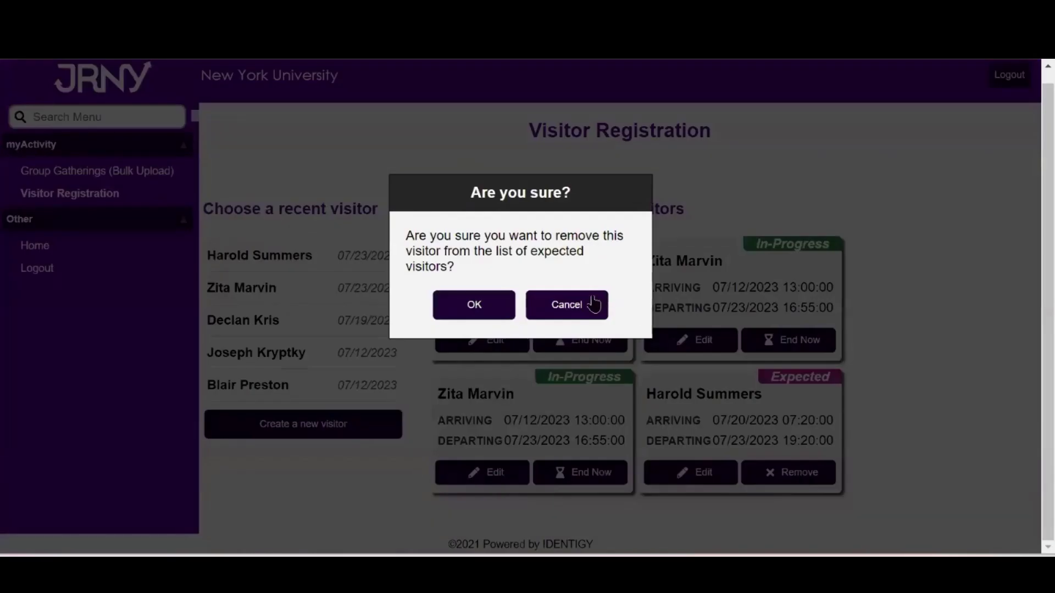
pyautogui.click(473, 306)
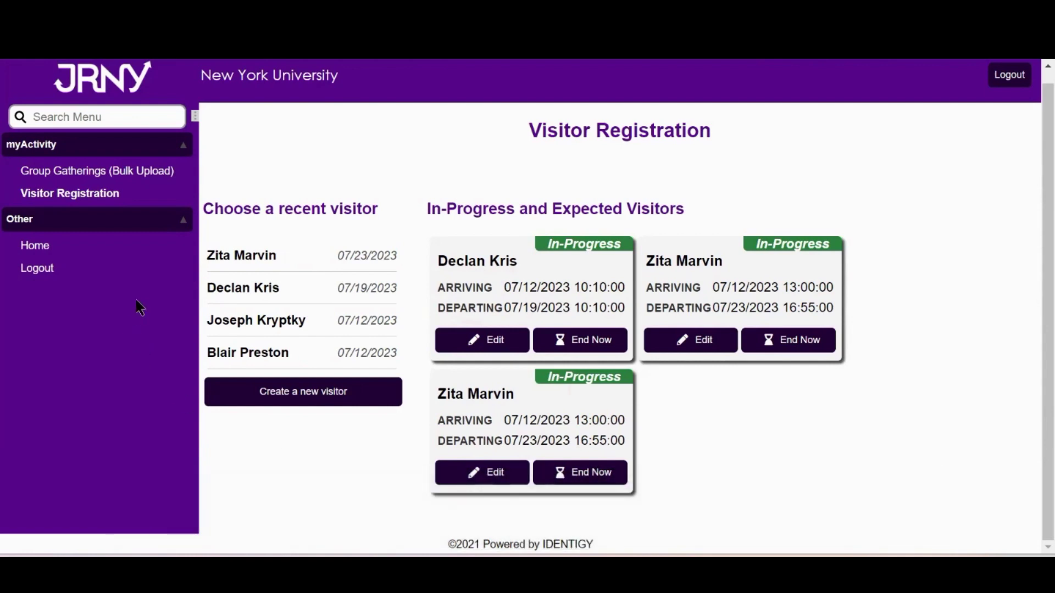
# Edit BlockParty Bonanza's details, deleting the trailing '!!!' from its name
pyautogui.click(150, 179)
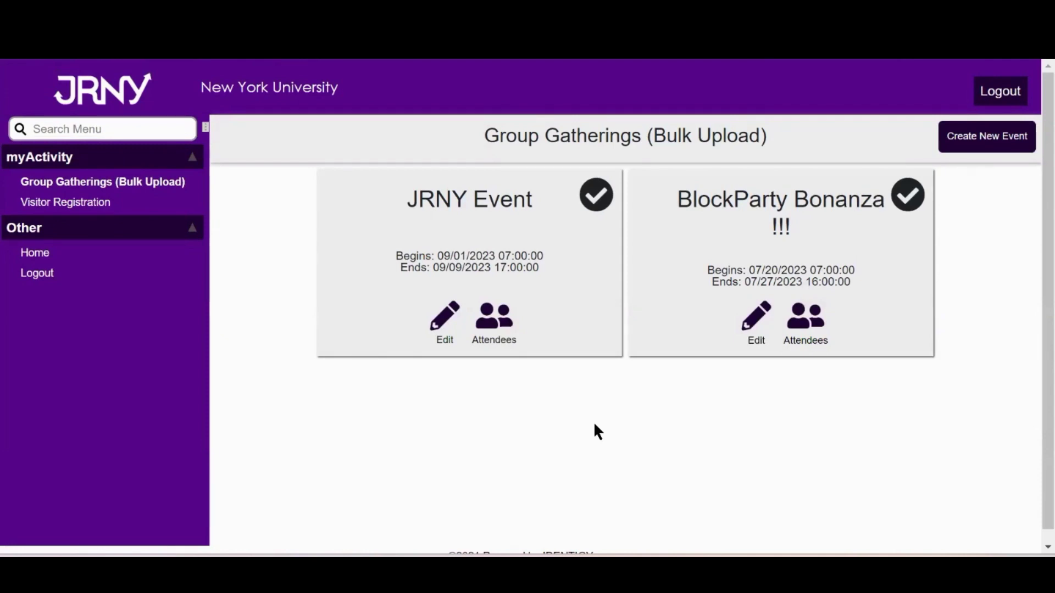
pyautogui.click(762, 326)
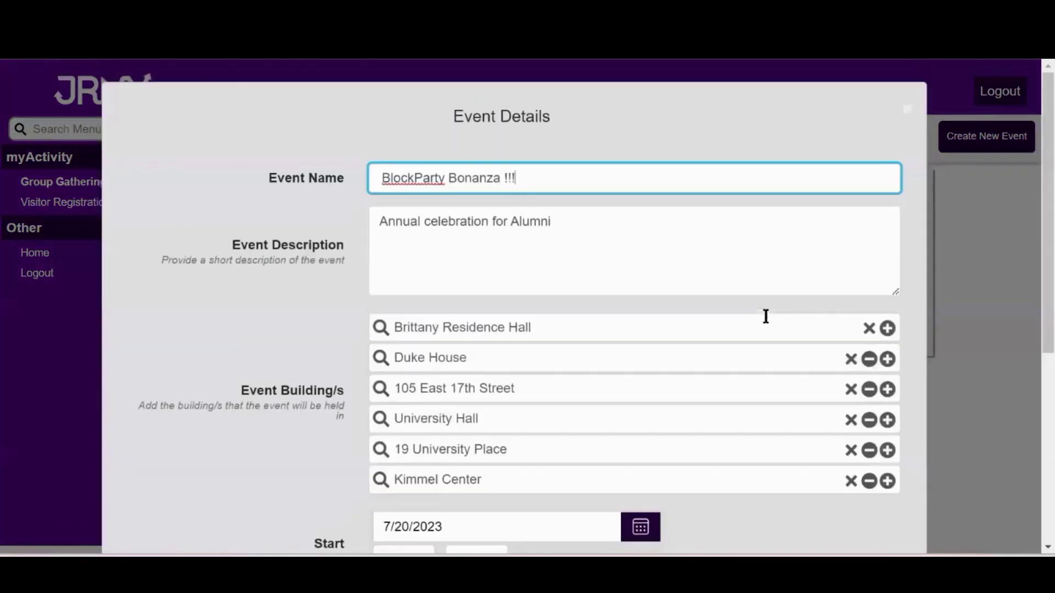
pyautogui.doubleClick(505, 174)
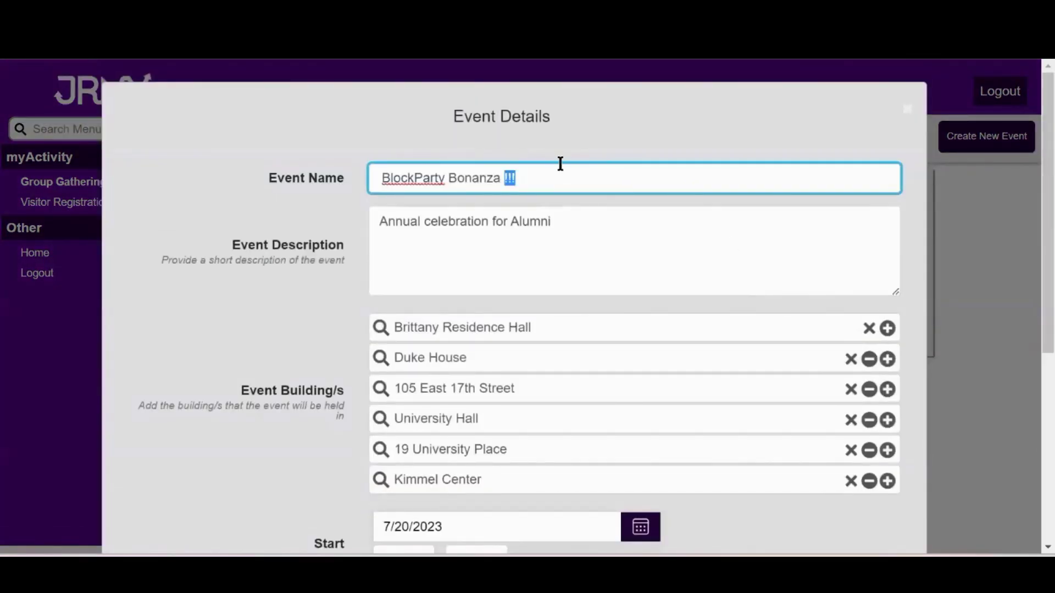
pyautogui.press('BackSpace')
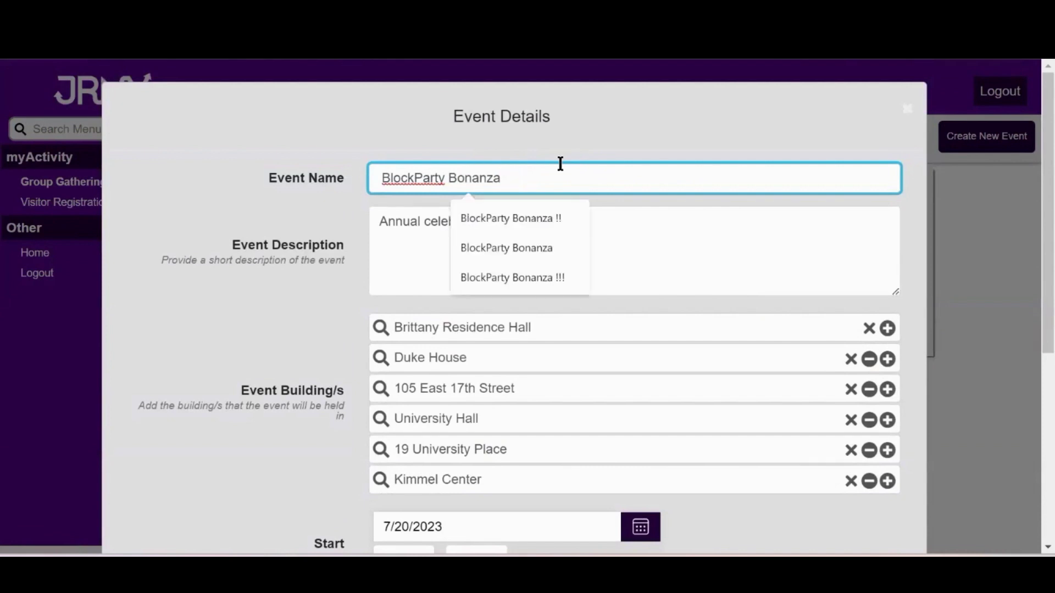
# Replace the event's Kimmel Center building with 383 Lafayette Street
pyautogui.click(868, 481)
pyautogui.scroll(-2, 846, 385)
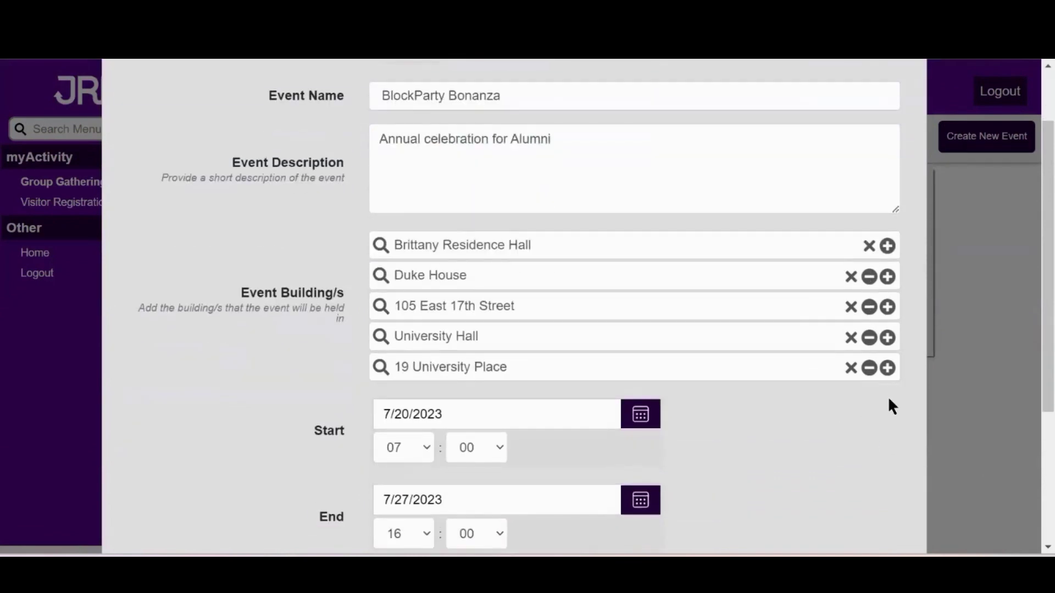
pyautogui.click(888, 368)
pyautogui.click(568, 400)
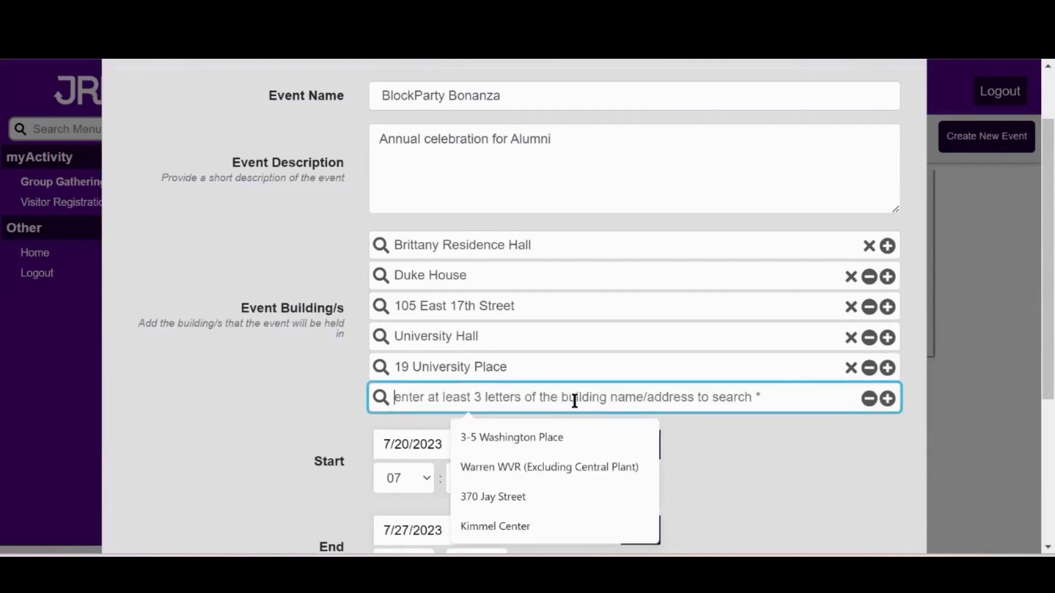
pyautogui.write('383')
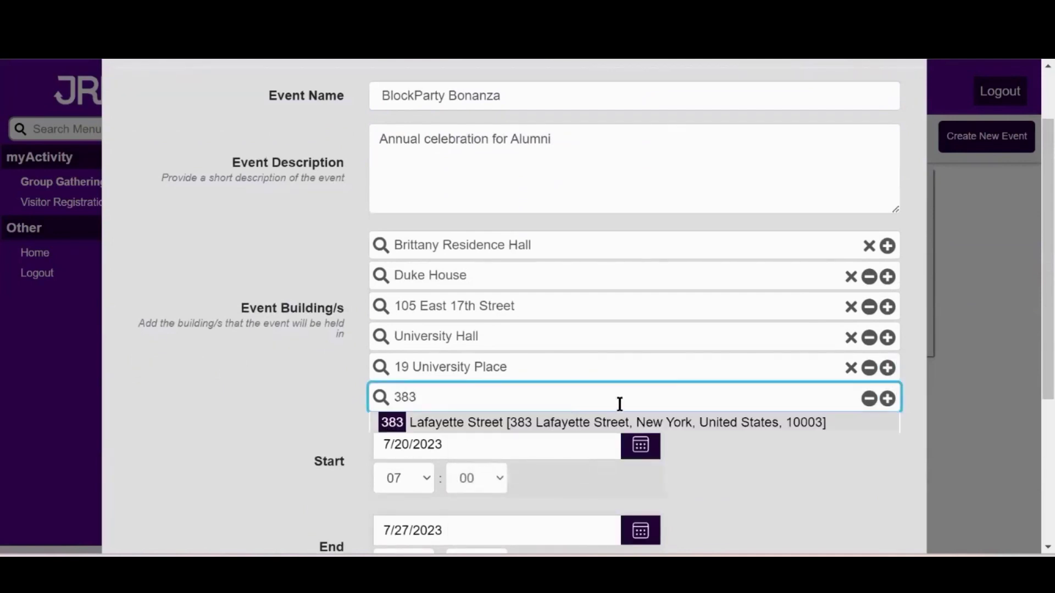
pyautogui.click(592, 423)
# Set the event's start date to 7/21/2023 and end date to 7/28/2023
pyautogui.click(637, 447)
pyautogui.scroll(-5, 652, 407)
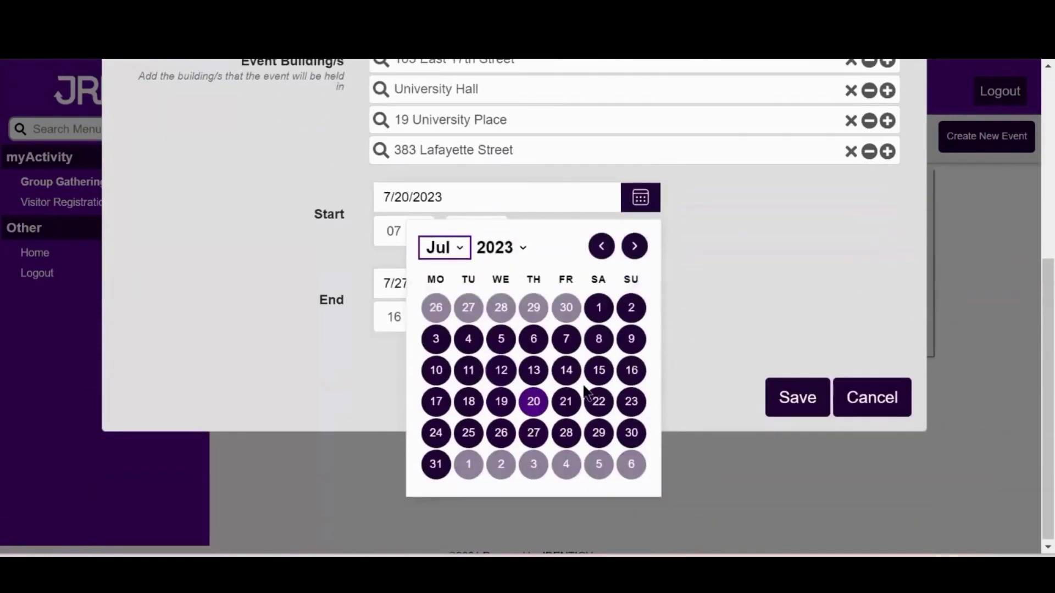
pyautogui.click(566, 401)
pyautogui.click(636, 288)
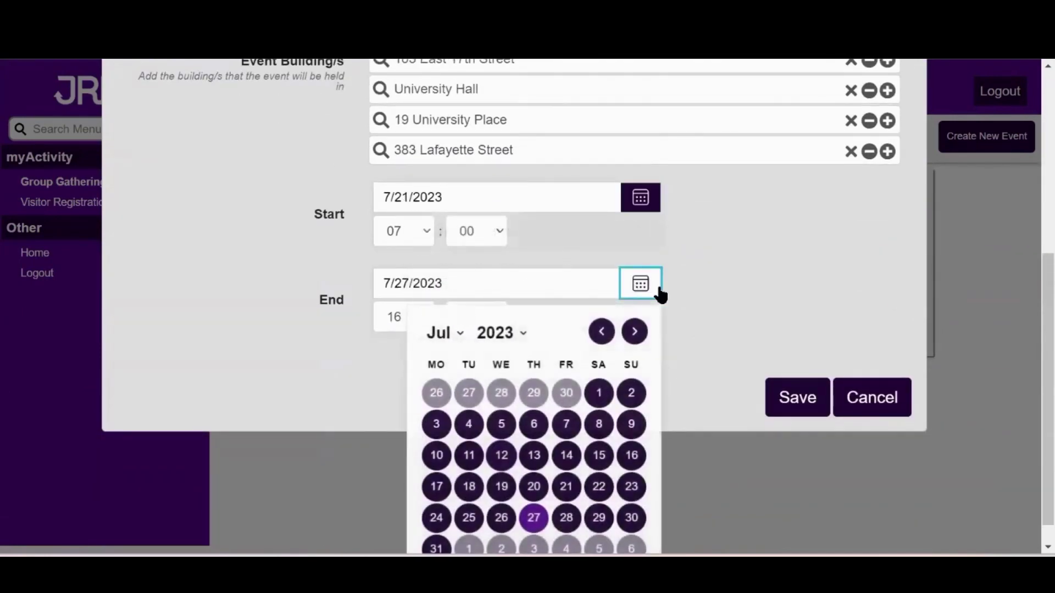
pyautogui.scroll(-1, 650, 404)
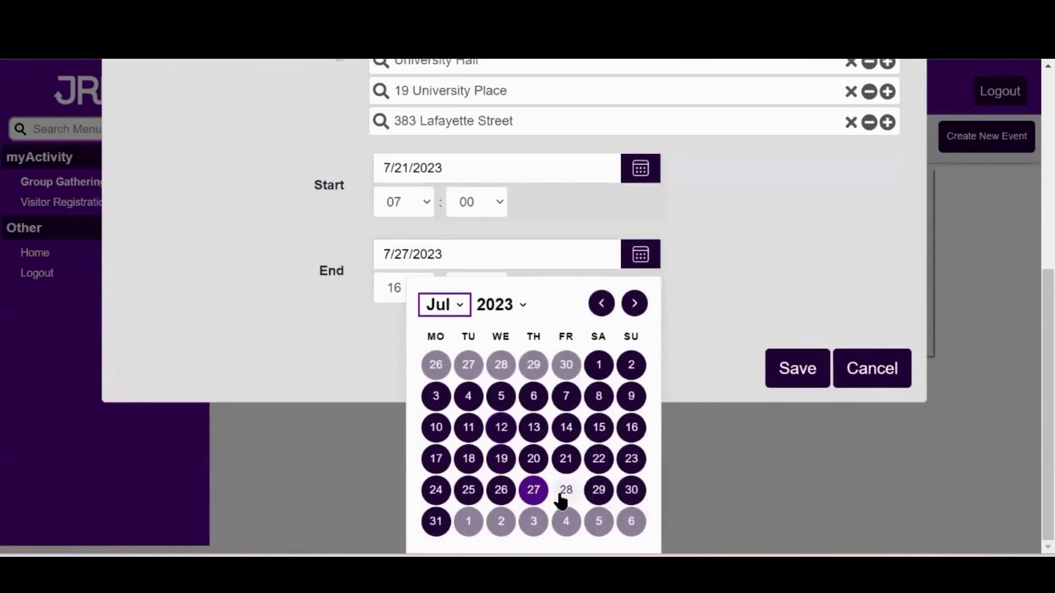
pyautogui.click(569, 490)
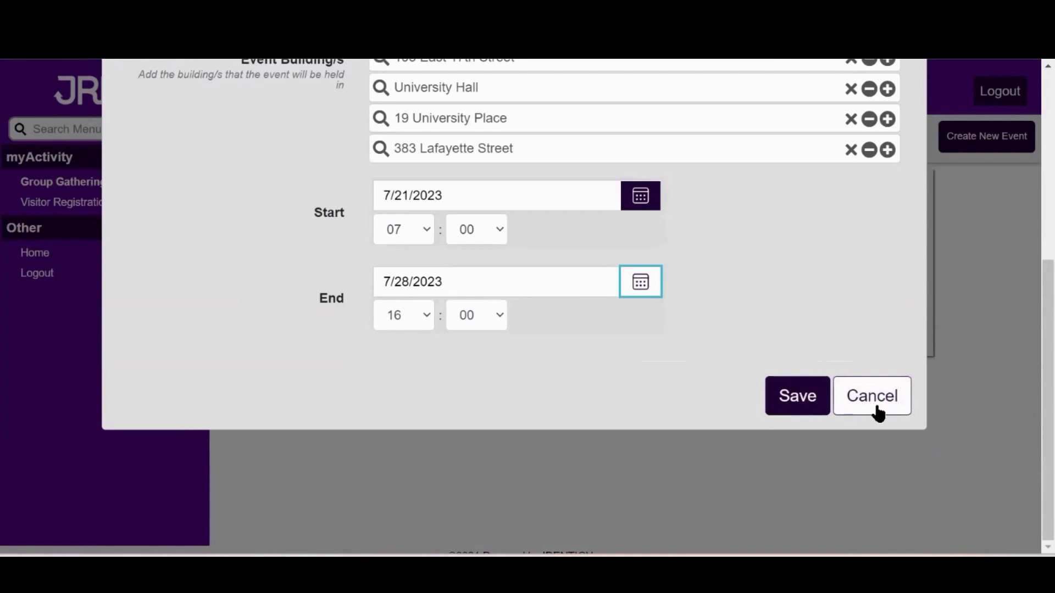
# Save BlockParty Bonanza's new dates and open JRNY Event's details for editing
pyautogui.click(799, 414)
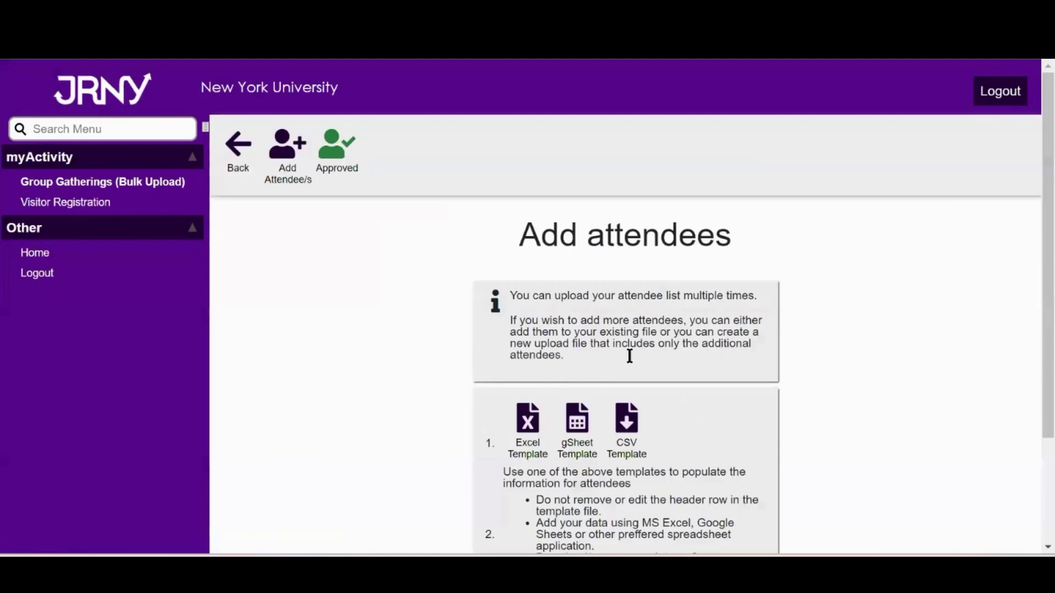
pyautogui.click(241, 144)
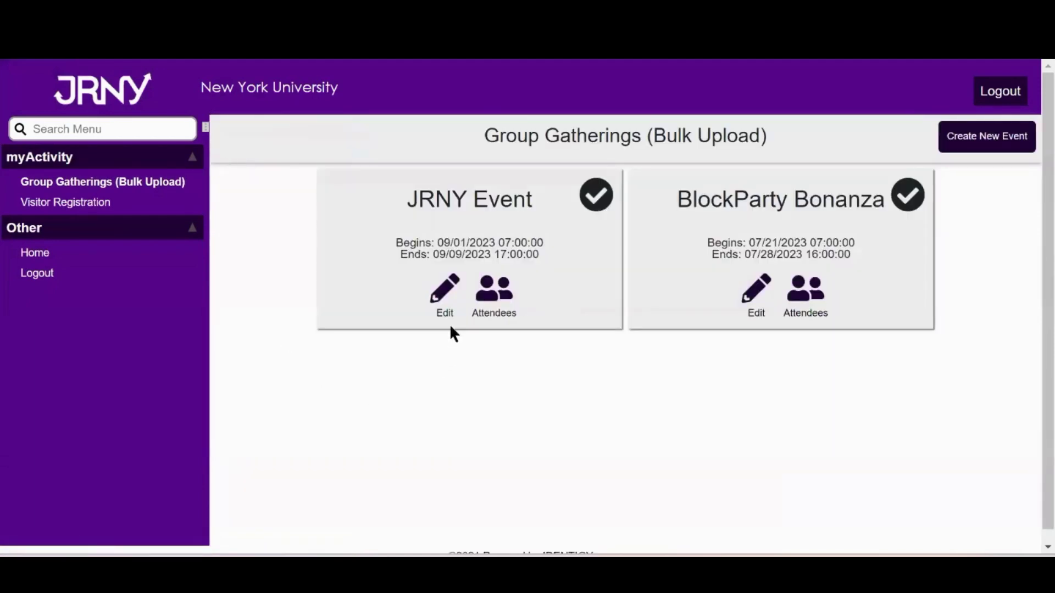
pyautogui.click(446, 290)
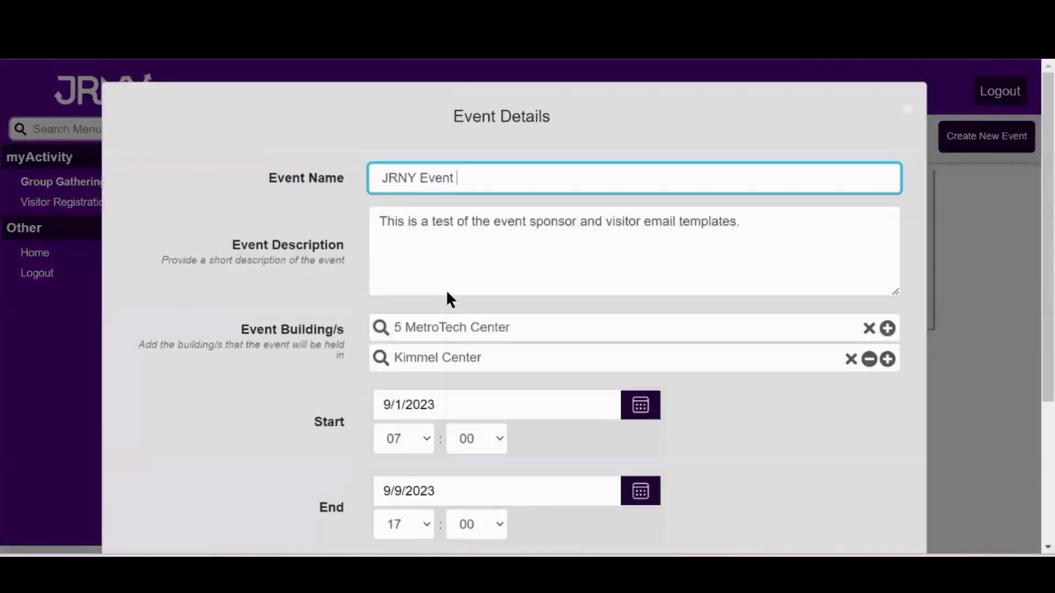
pyautogui.scroll(-2, 445, 275)
# Set JRNY Event's start and end dates to June 1, 2023 and save
pyautogui.click(436, 323)
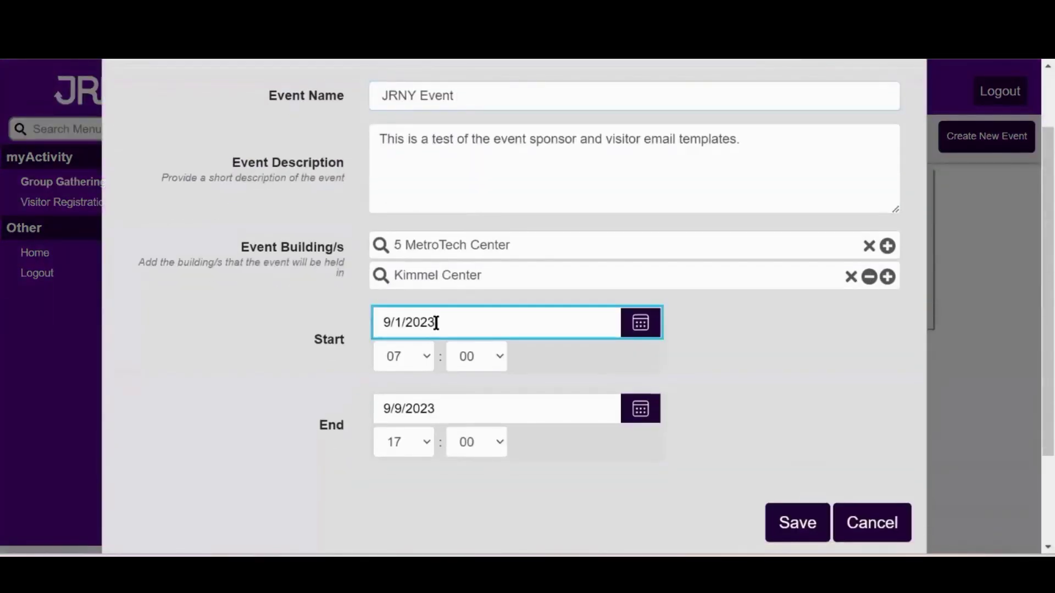
pyautogui.click(640, 326)
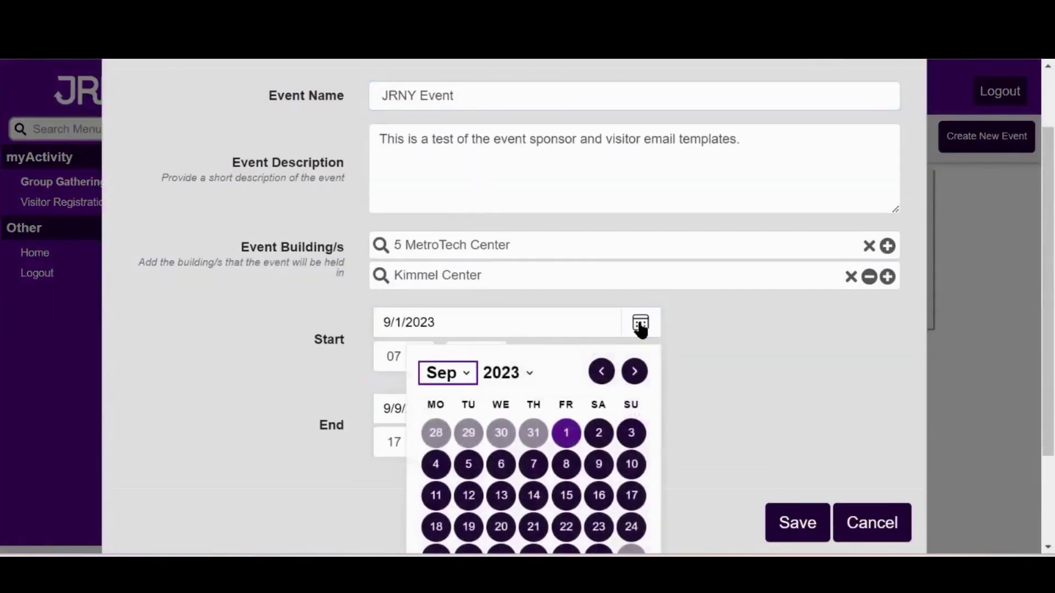
pyautogui.click(466, 382)
pyautogui.press('Escape')
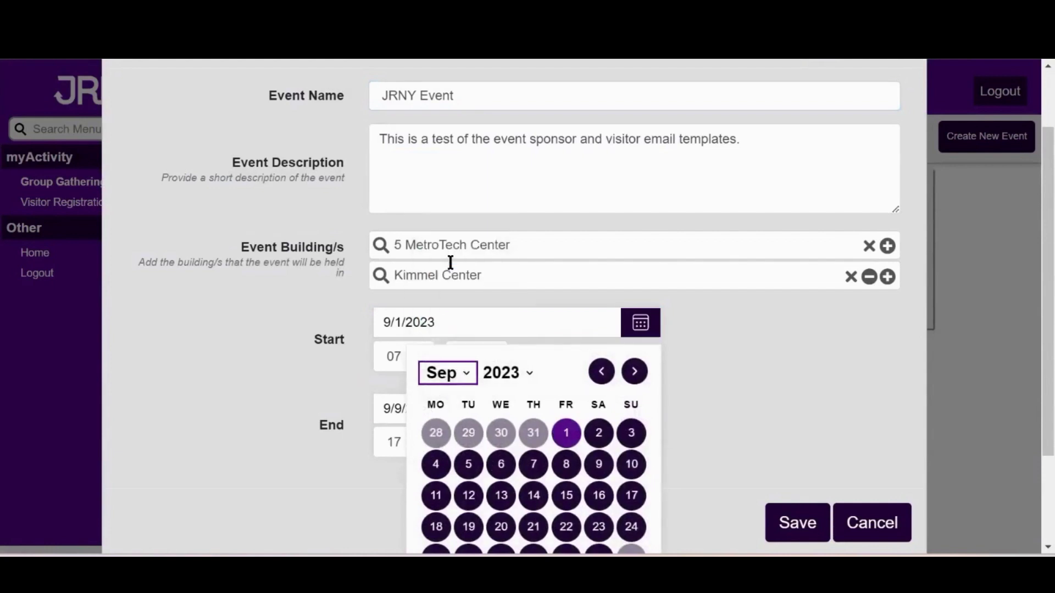
pyautogui.click(533, 432)
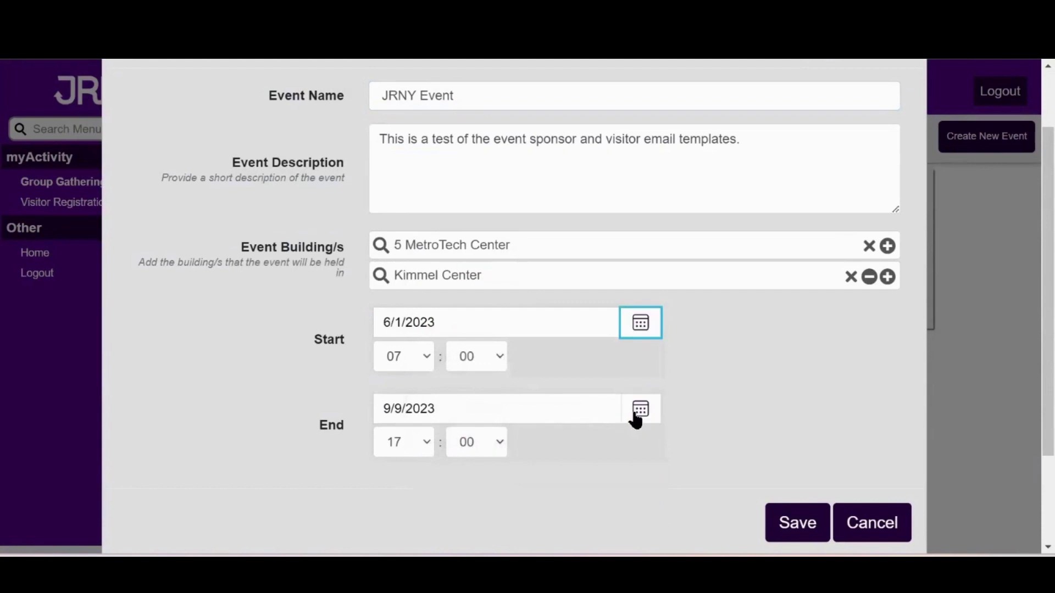
pyautogui.click(637, 412)
pyautogui.scroll(-2, 489, 400)
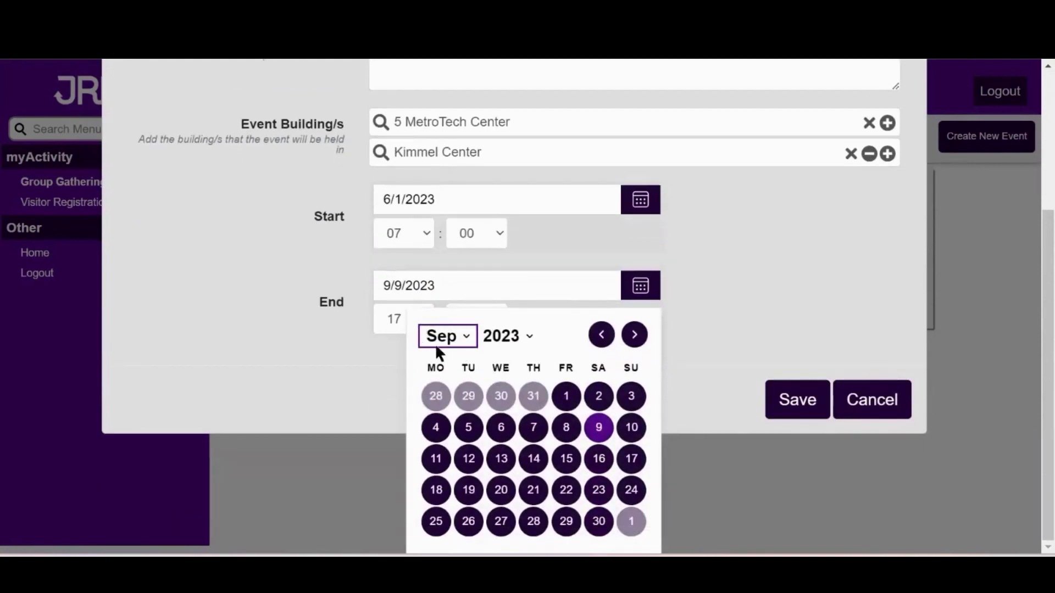
pyautogui.click(462, 338)
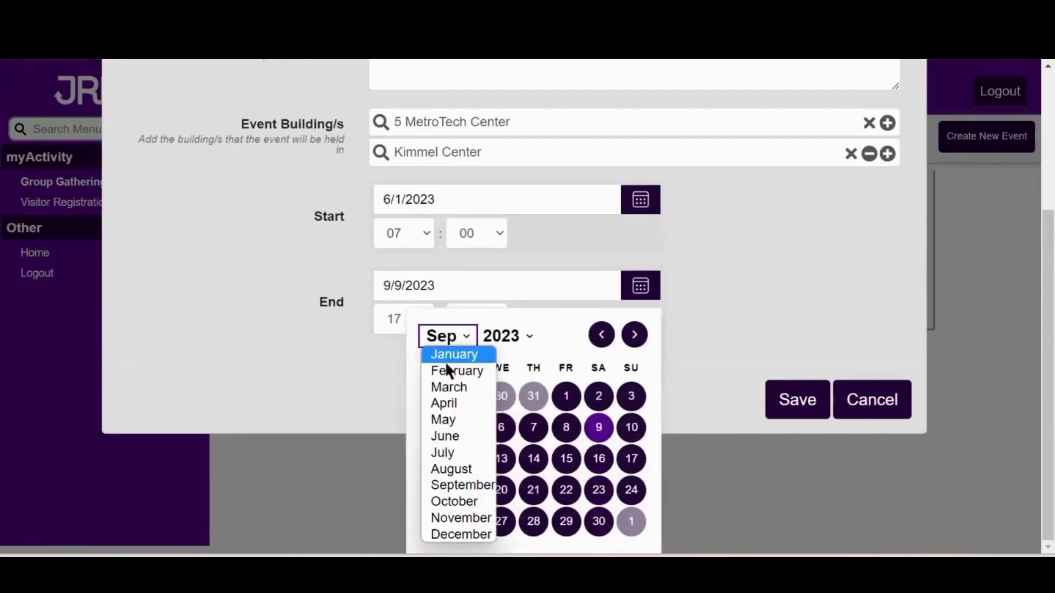
pyautogui.click(447, 436)
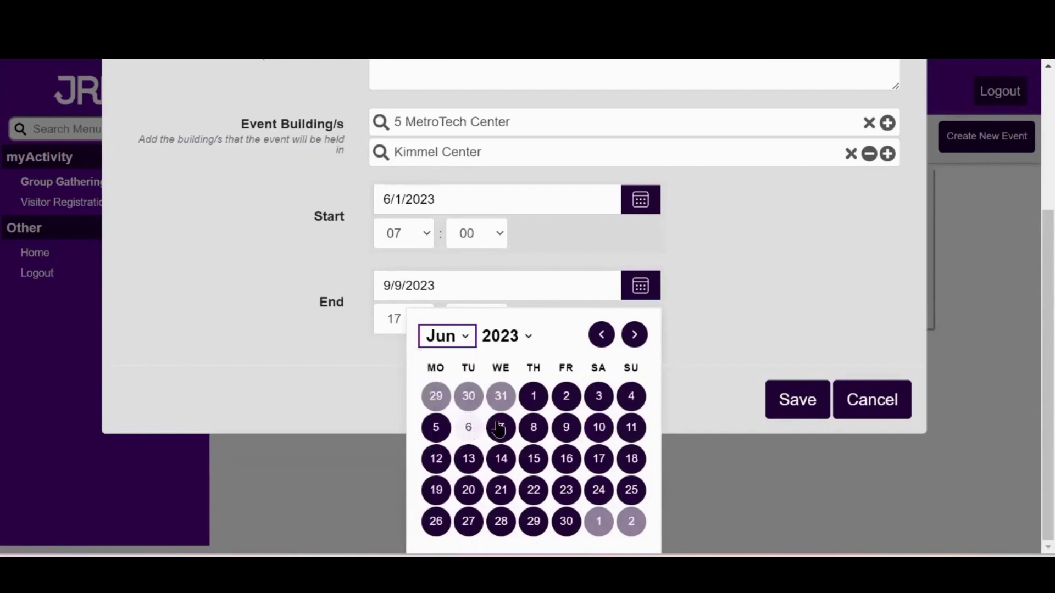
pyautogui.click(530, 396)
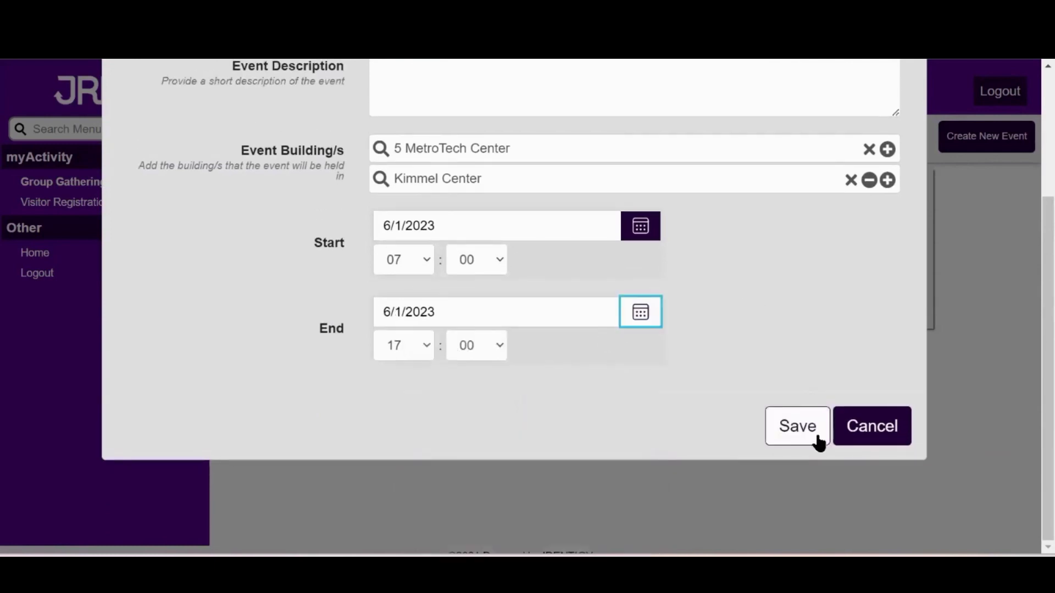
pyautogui.click(819, 442)
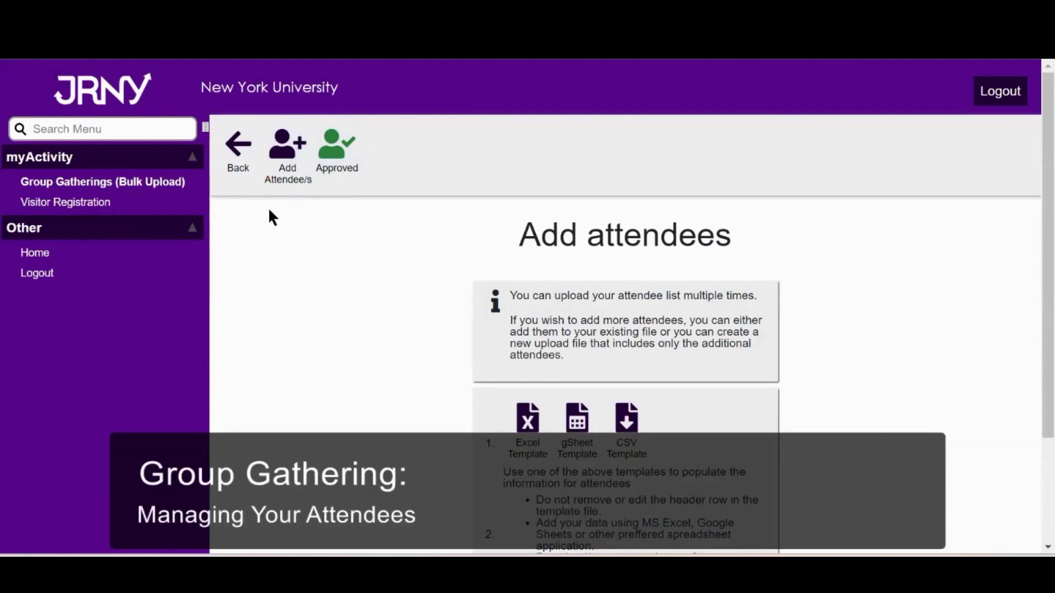
# Go back to Group Gatherings and open the Attendees page for BlockParty Bonanza
pyautogui.click(237, 148)
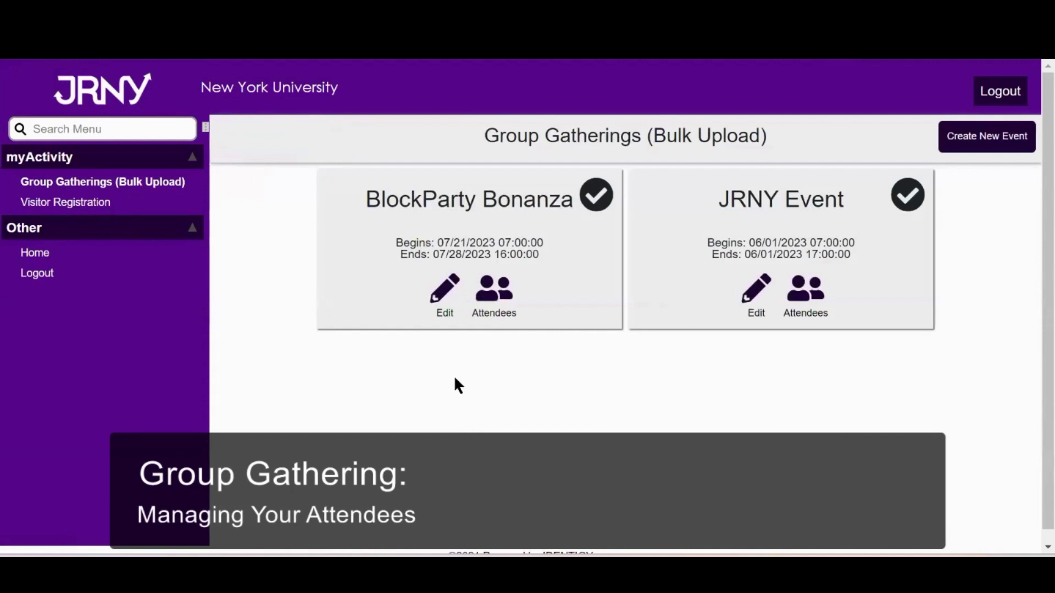
pyautogui.click(498, 303)
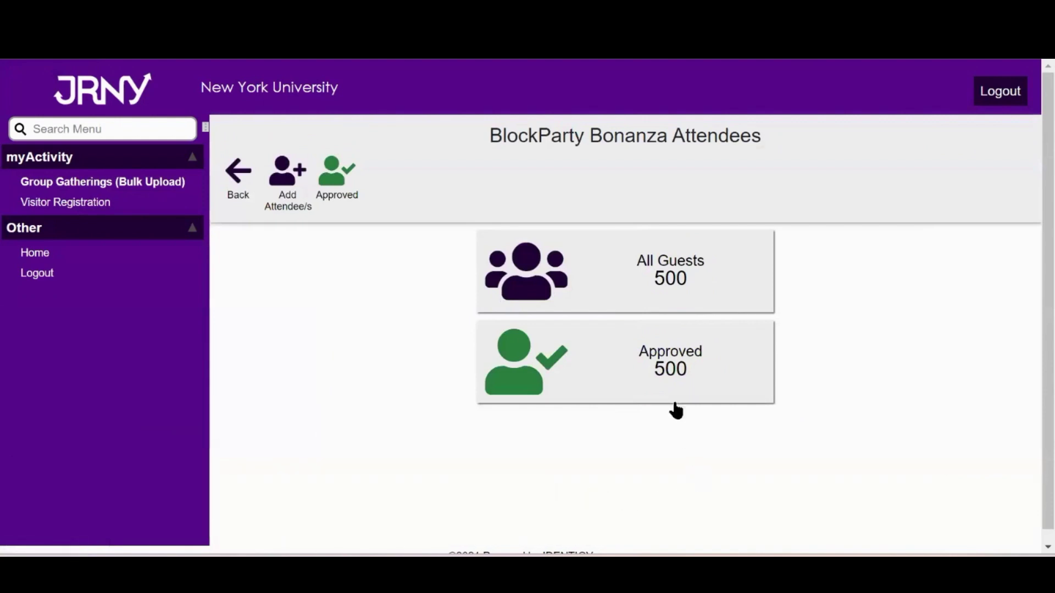
# List the approved guests and remove the first one, confirming with Yes
pyautogui.click(664, 357)
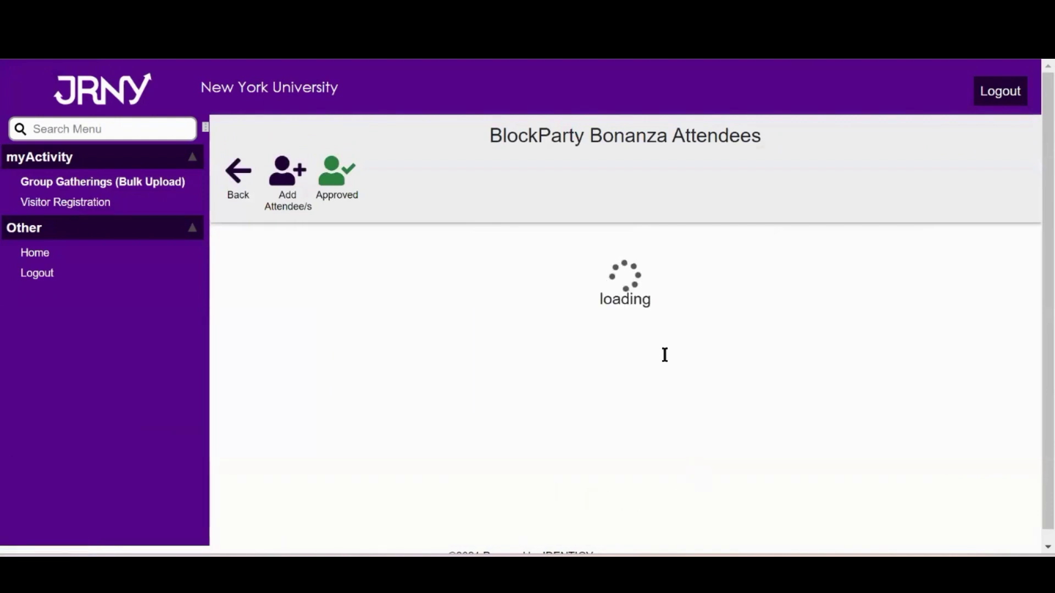
pyautogui.scroll(-8, 603, 286)
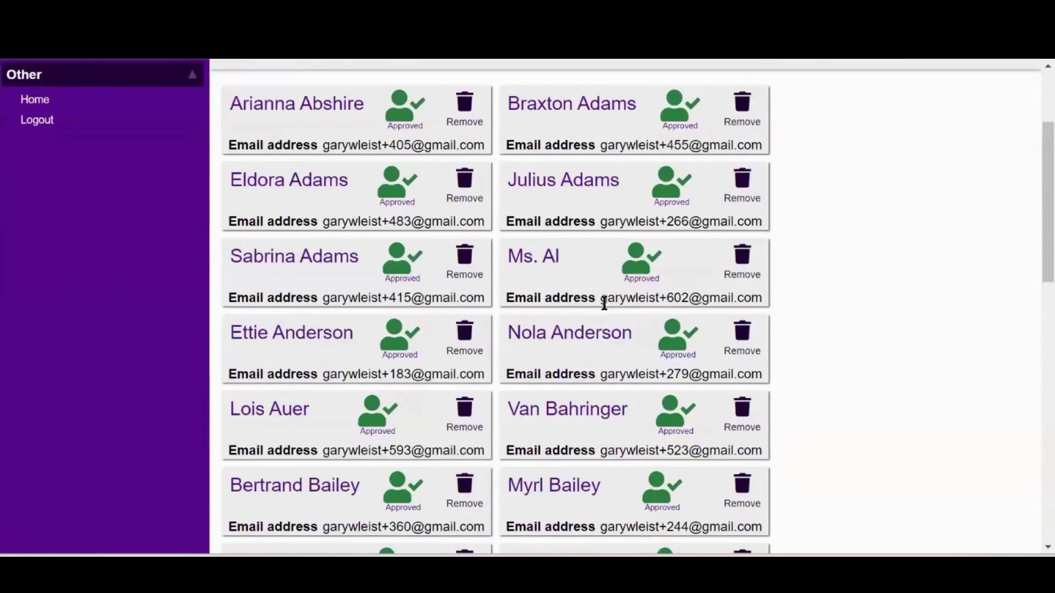
pyautogui.scroll(8, 604, 312)
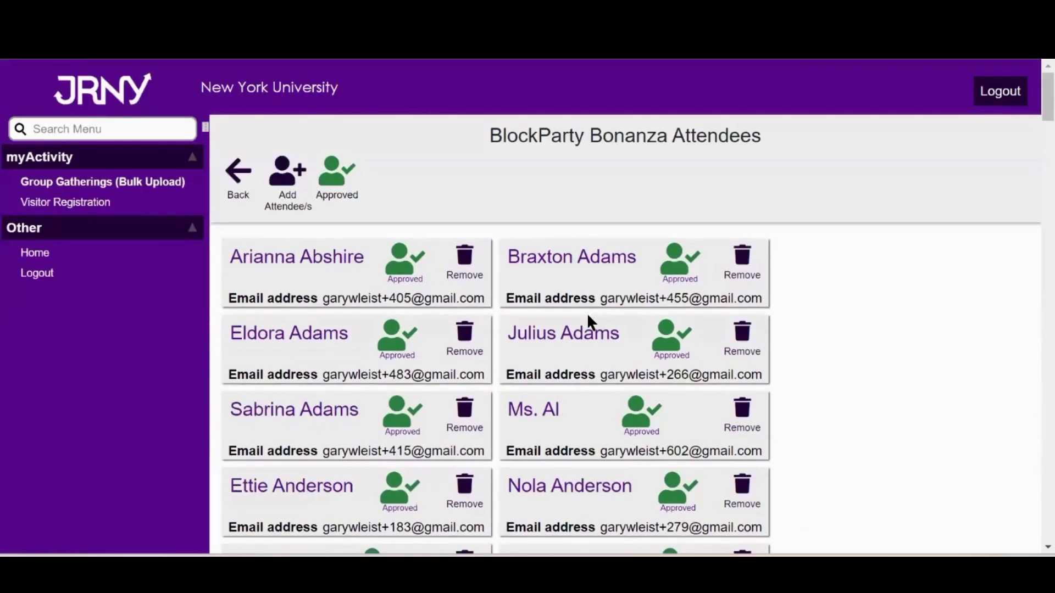
pyautogui.click(465, 265)
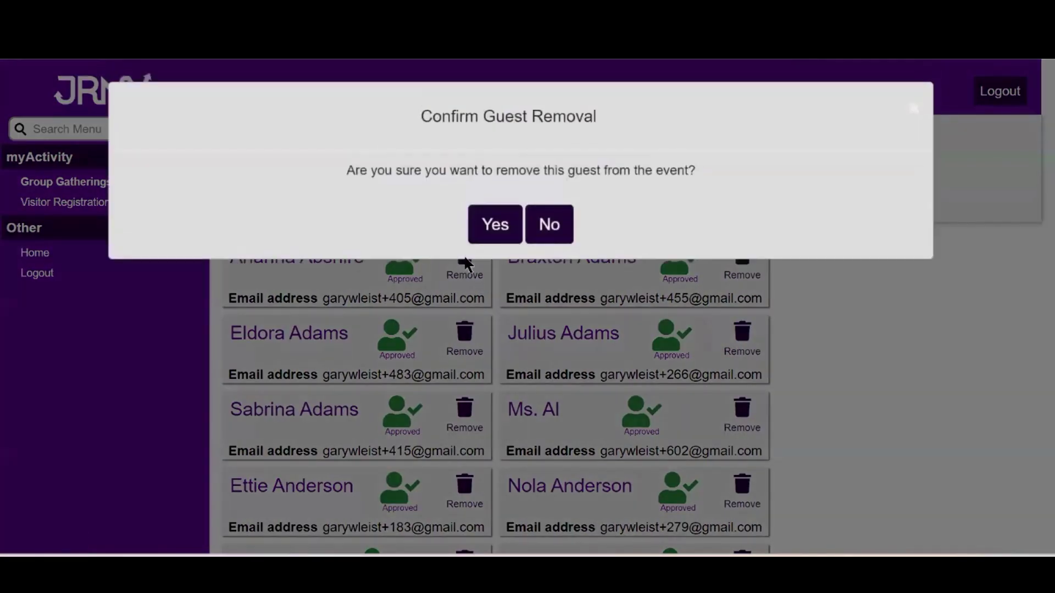
pyautogui.click(497, 222)
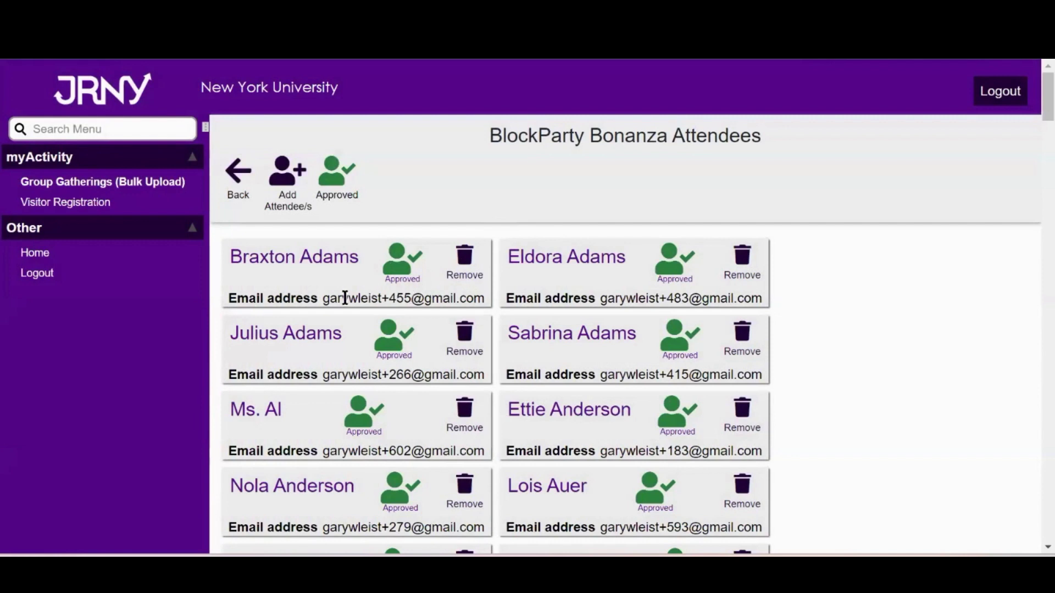
# Read through the Add Attendee/s upload steps and info paragraph, then go back Home
pyautogui.click(283, 191)
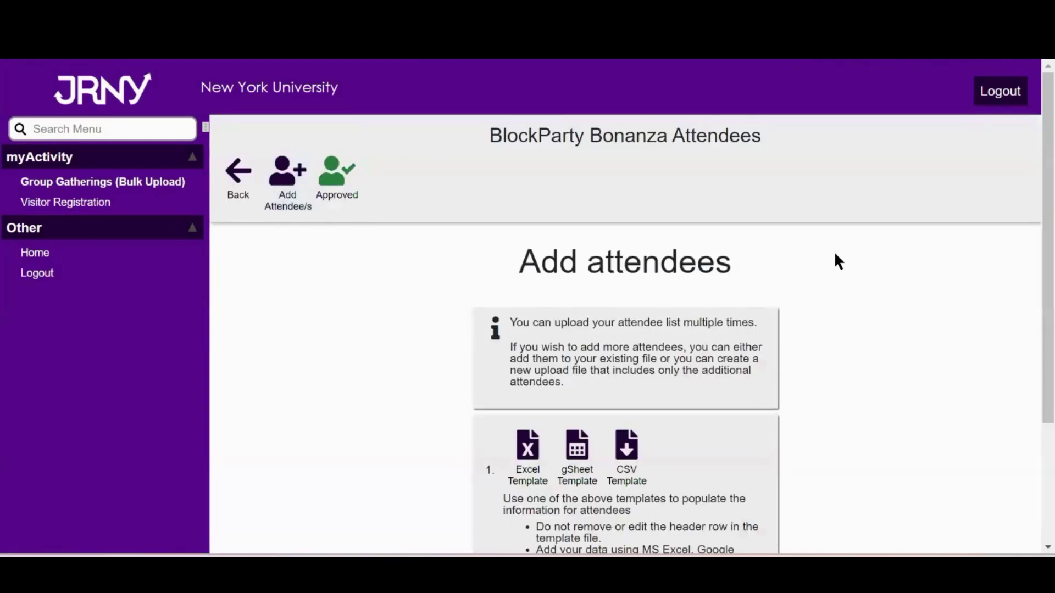
pyautogui.scroll(-3, 835, 255)
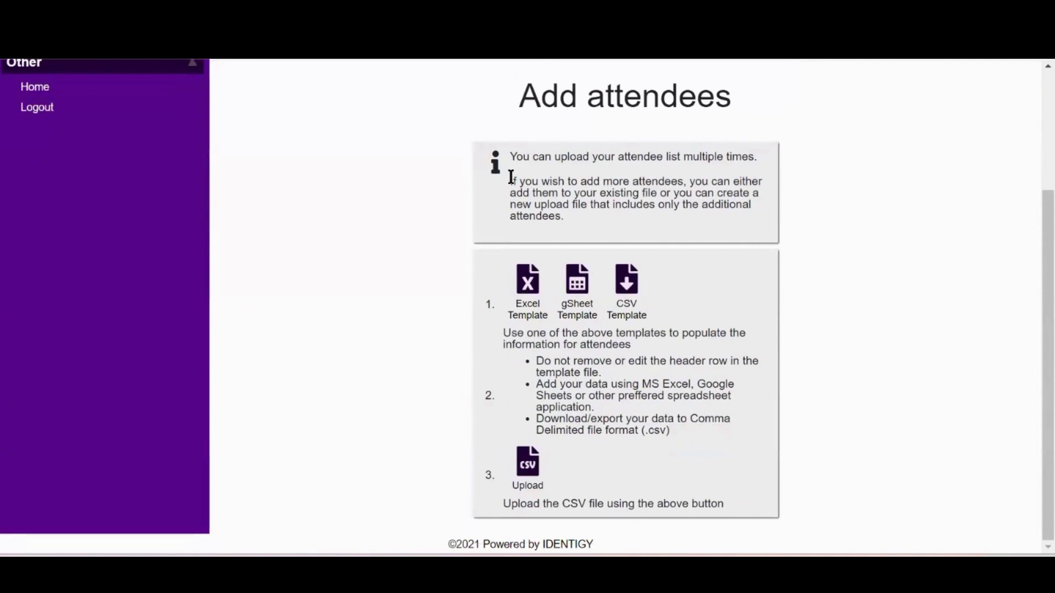
pyautogui.moveTo(511, 176); pyautogui.dragTo(561, 213)
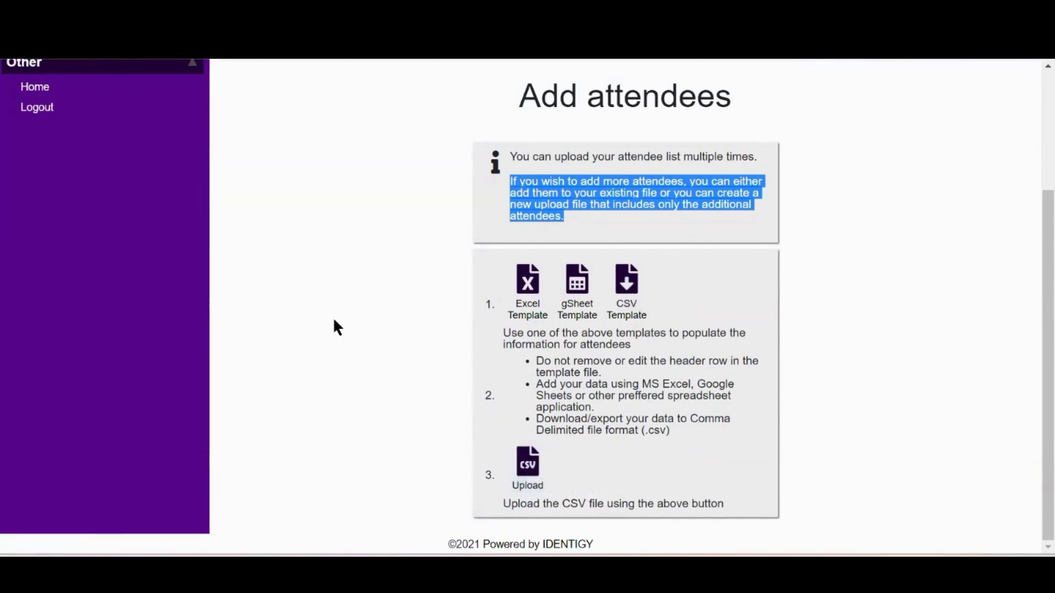
pyautogui.scroll(3, 334, 321)
pyautogui.click(33, 254)
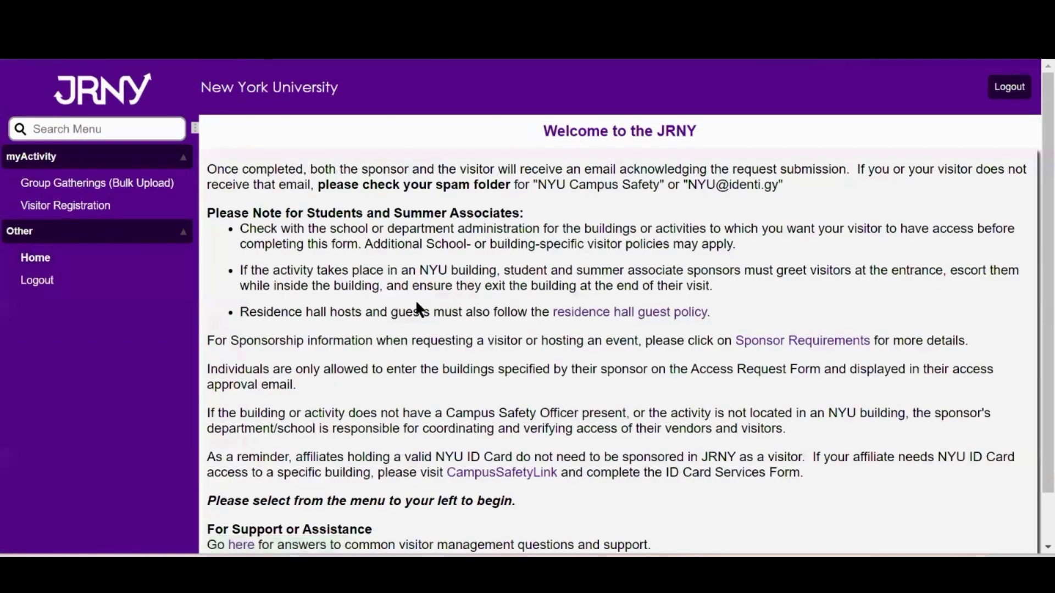